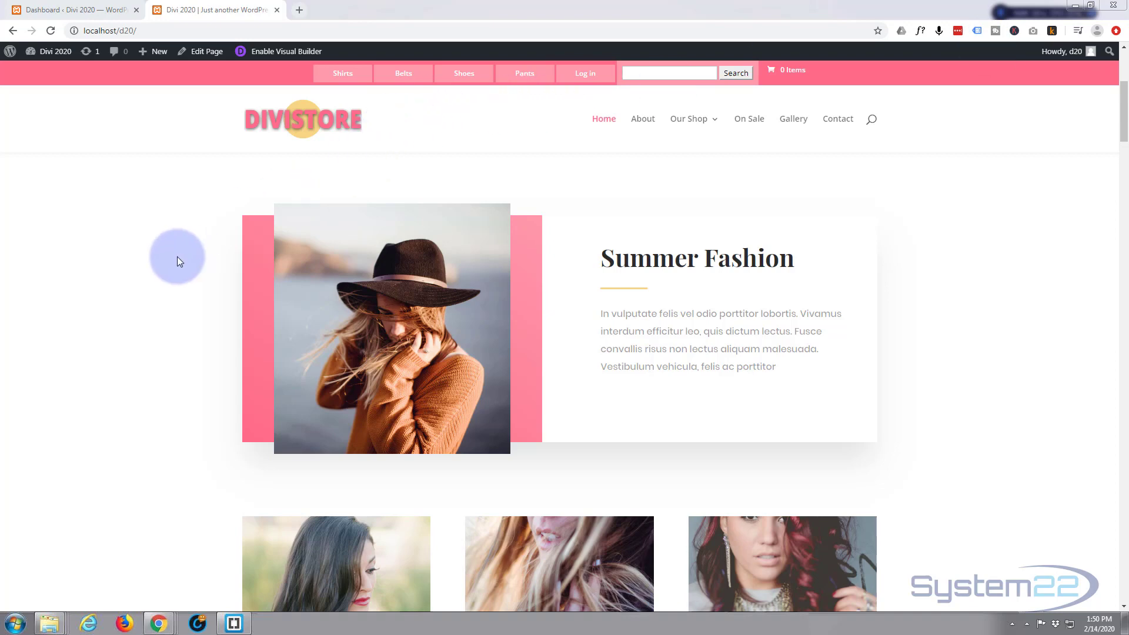
# Examine the hover effect on the first image in the three-image row below the Summer Fashion section.
pyautogui.scroll(-4, 175, 258)
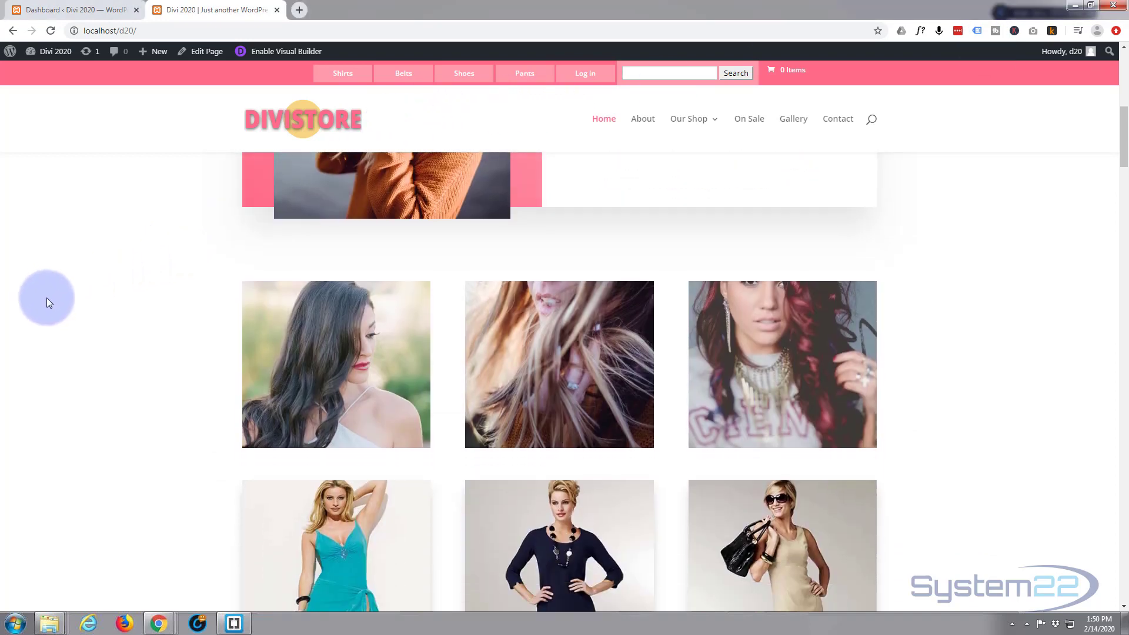
pyautogui.moveTo(364, 365)
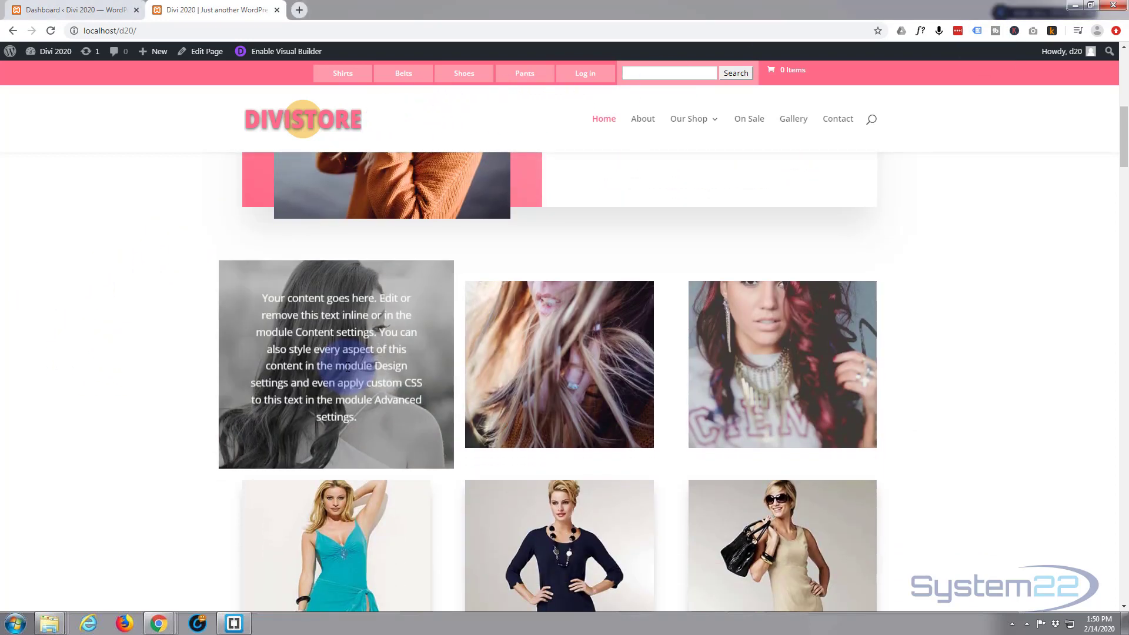
pyautogui.moveTo(508, 366)
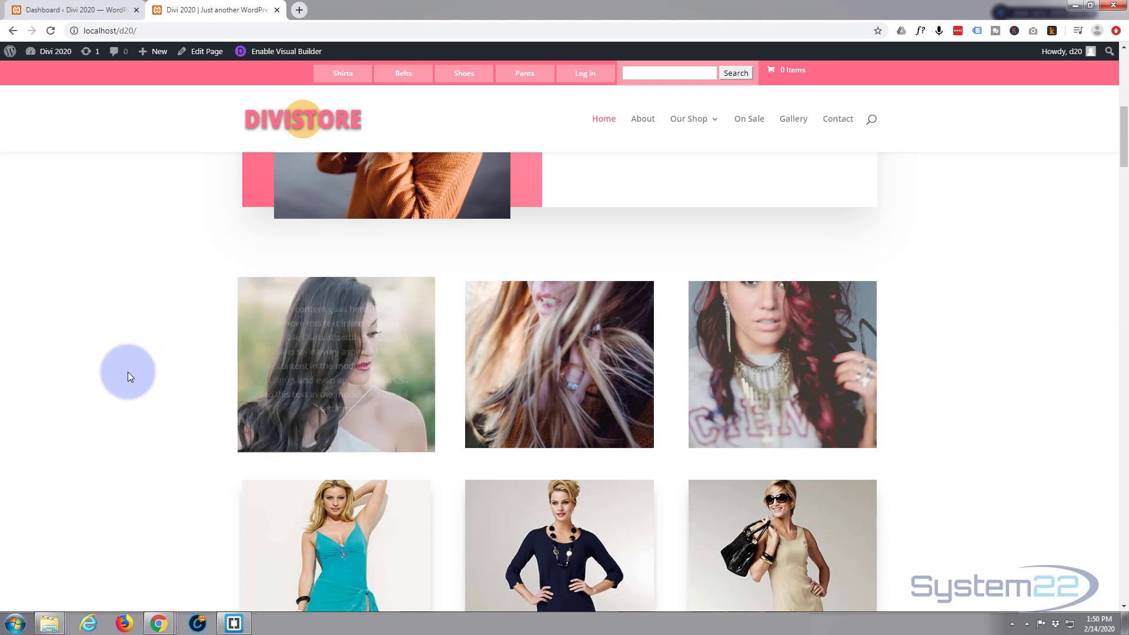
pyautogui.scroll(1, 112, 355)
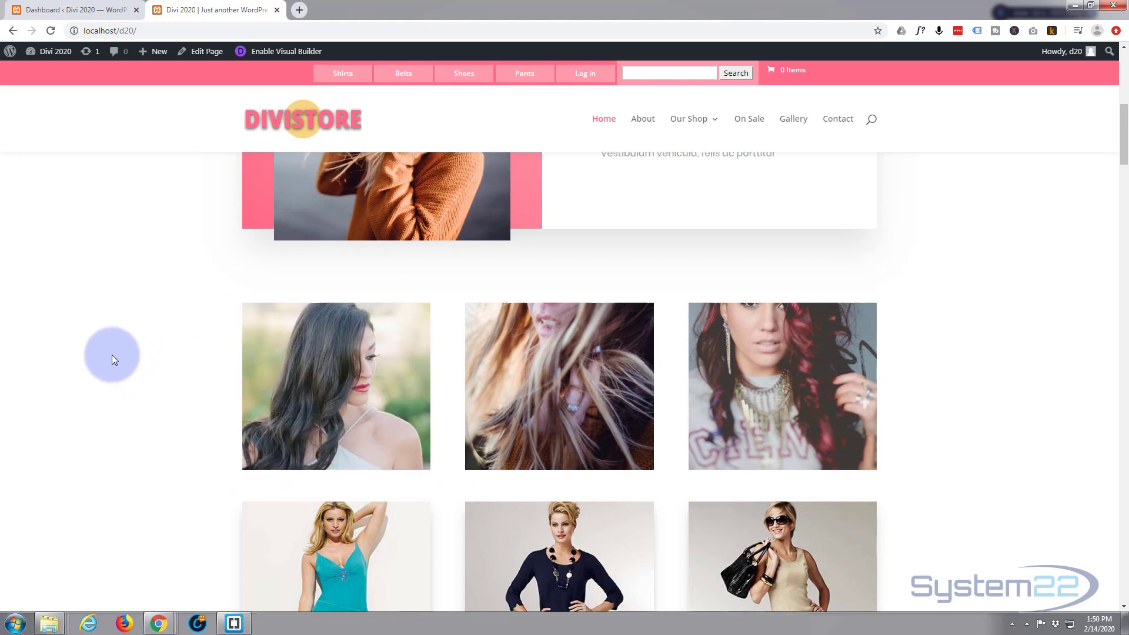
pyautogui.scroll(-1, 112, 354)
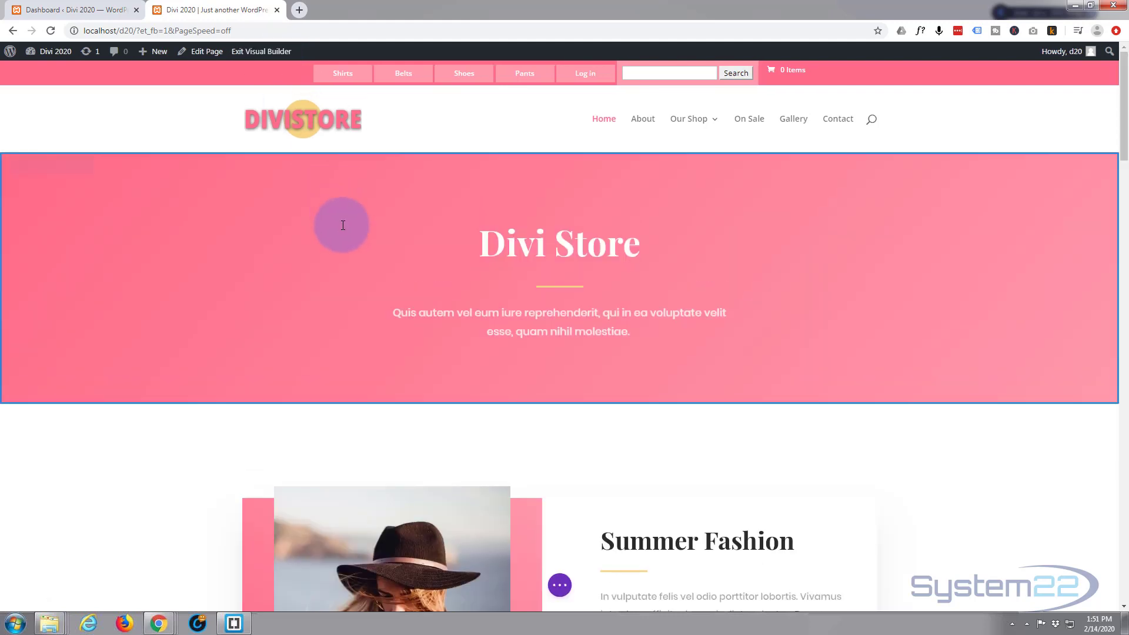
# Insert a three-column row below the three-image row and add a Call To Action module to its first column.
pyautogui.scroll(-7, 342, 225)
pyautogui.scroll(-3, 342, 225)
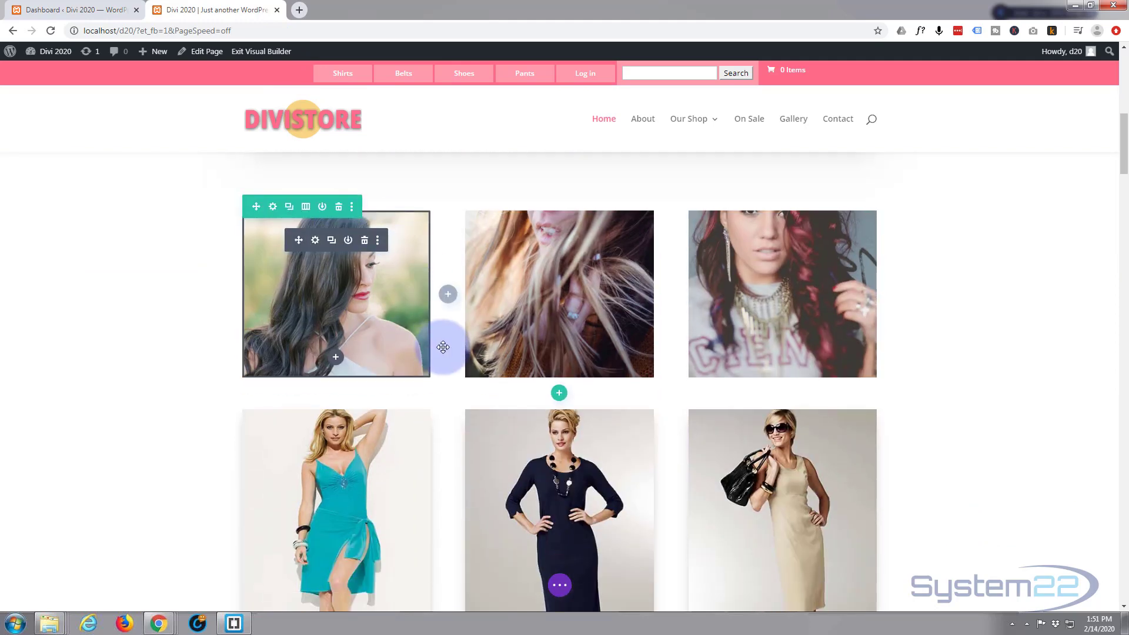
pyautogui.moveTo(559, 361)
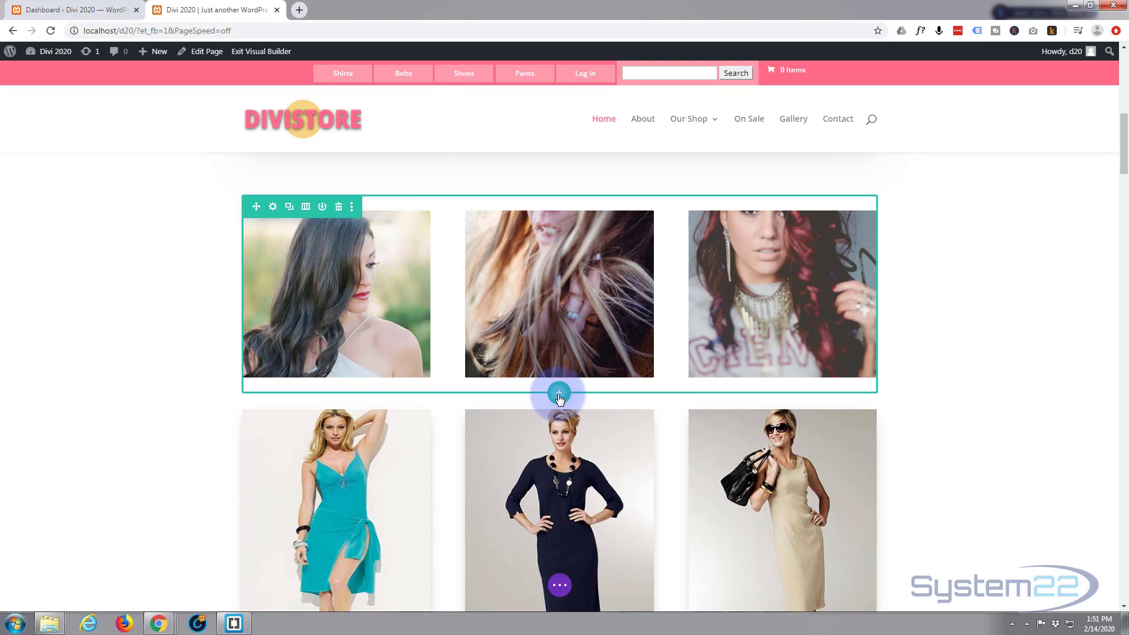
pyautogui.click(558, 394)
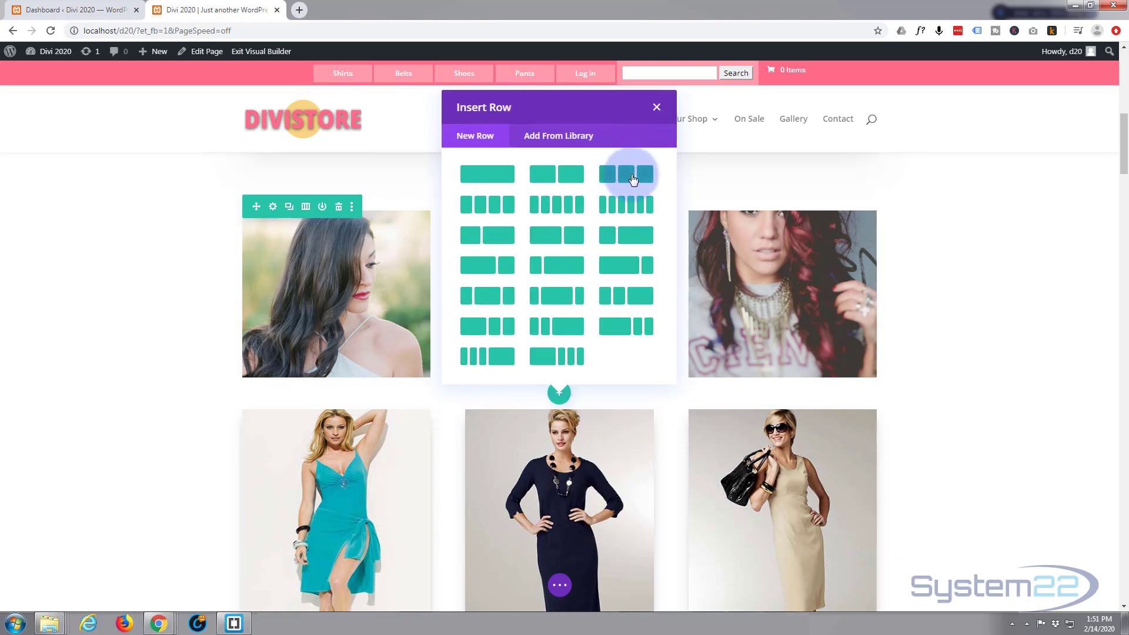
pyautogui.click(633, 178)
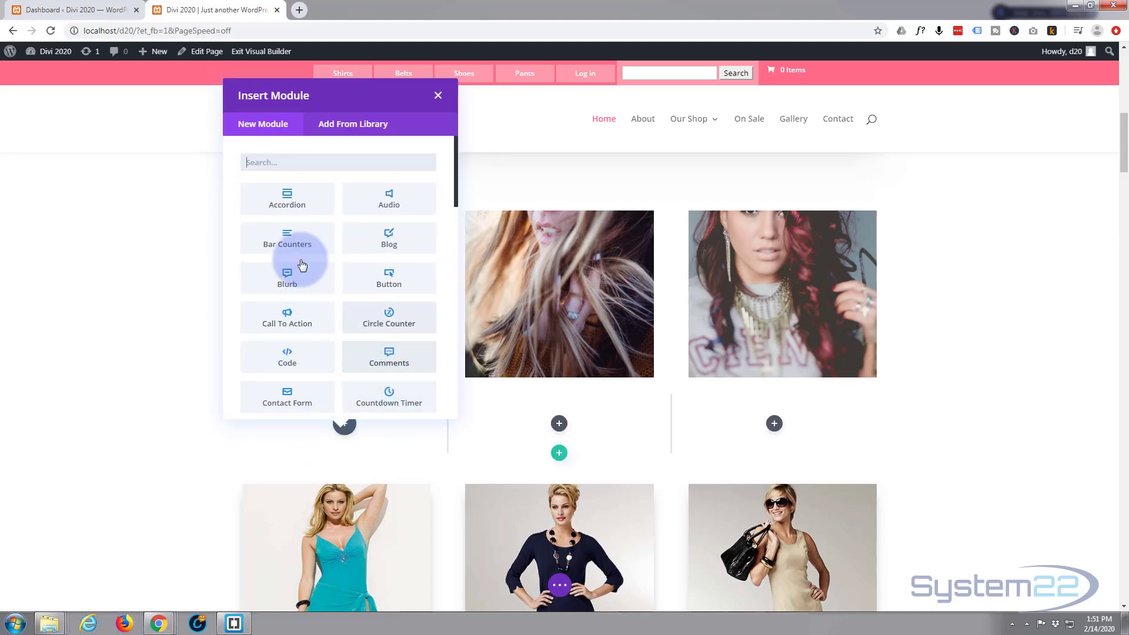
pyautogui.click(290, 323)
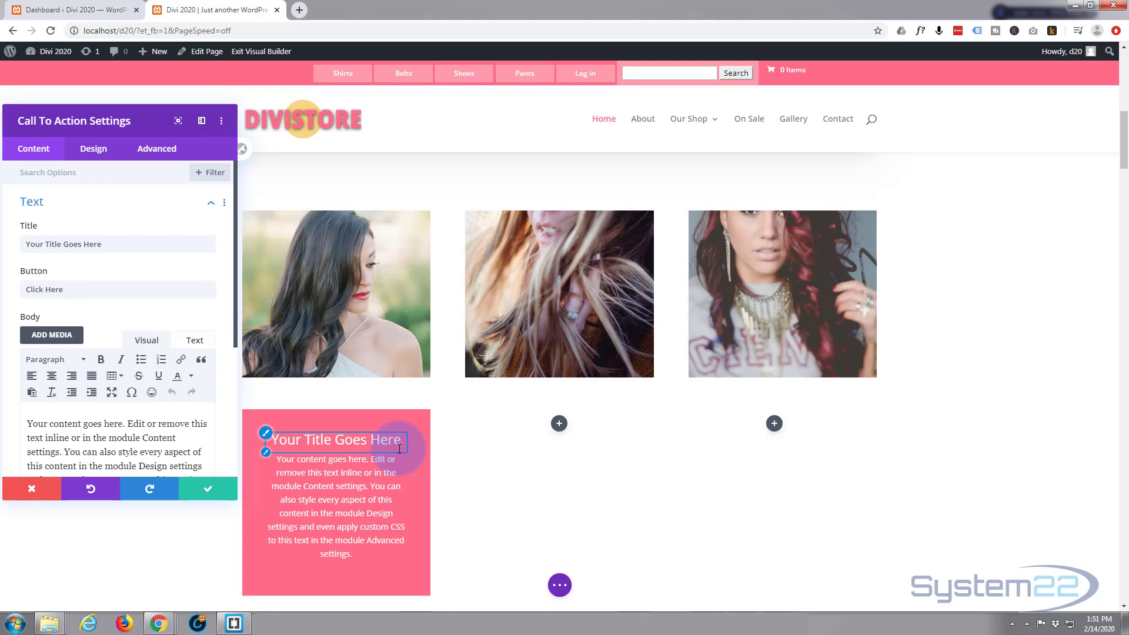
# Clear the title and button text of the Call To Action module, keeping only its body text.
pyautogui.scroll(-5, 496, 461)
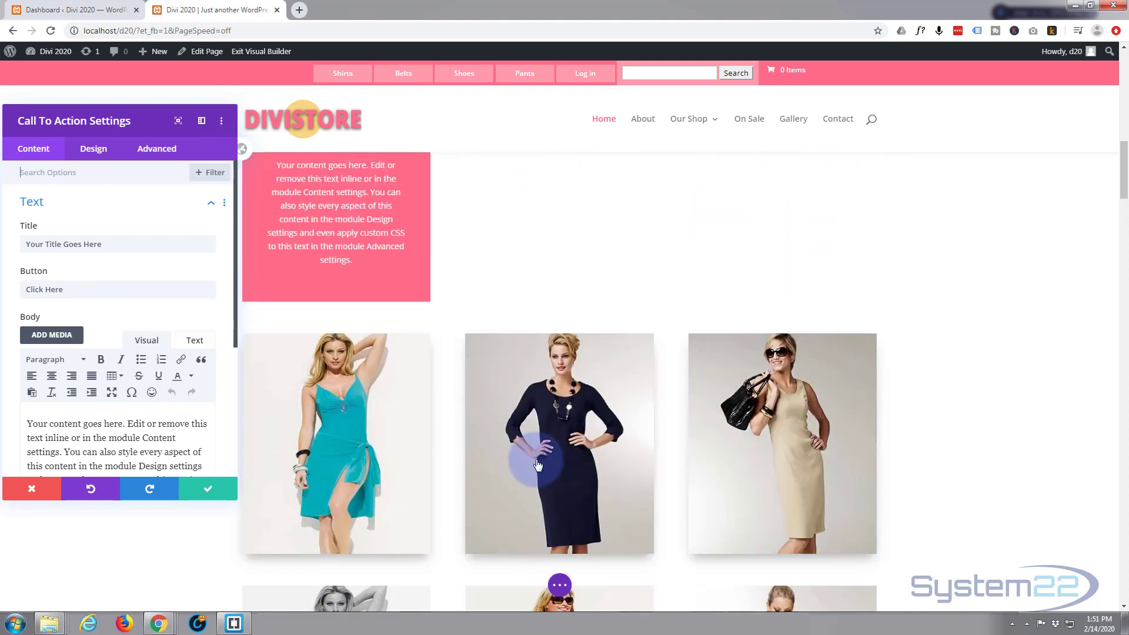
pyautogui.scroll(5, 454, 457)
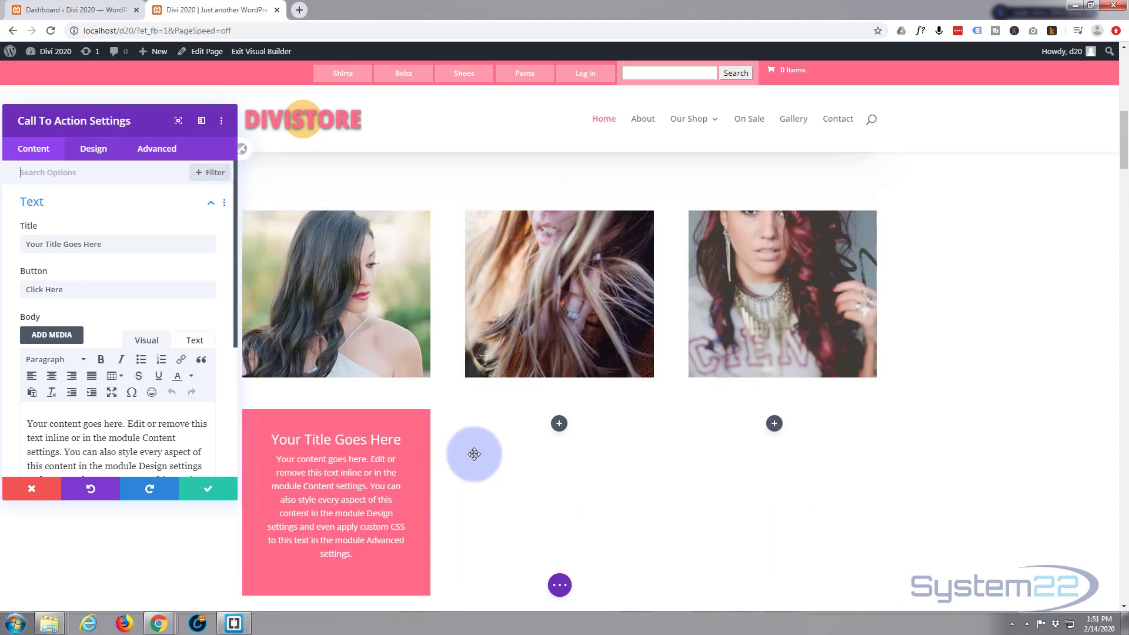
pyautogui.scroll(-1, 376, 429)
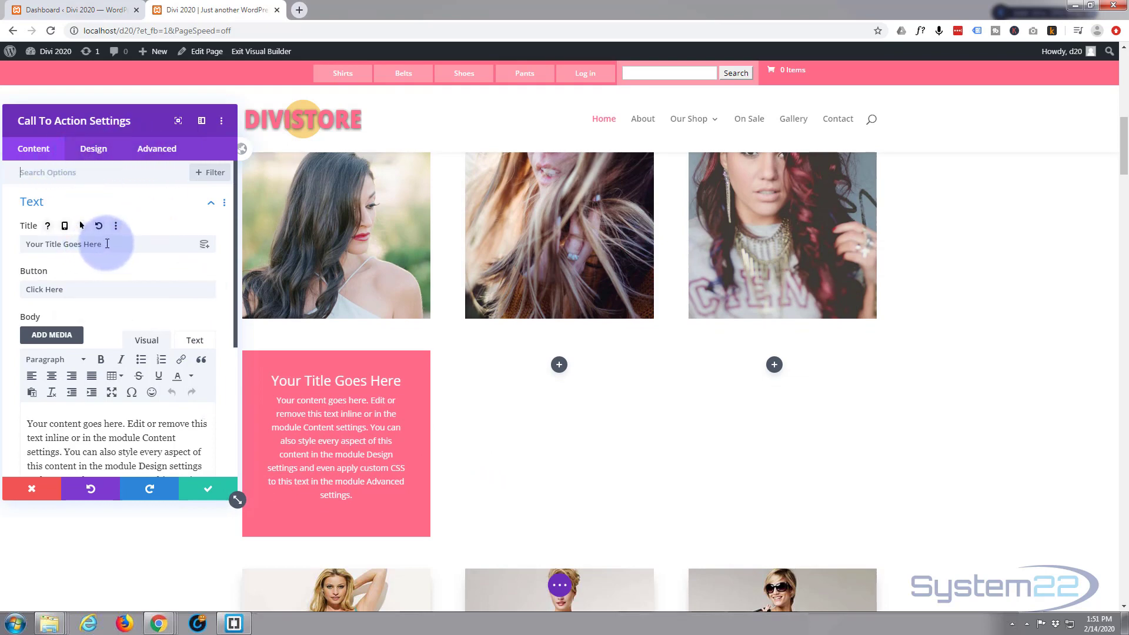
pyautogui.moveTo(111, 244); pyautogui.dragTo(9, 247)
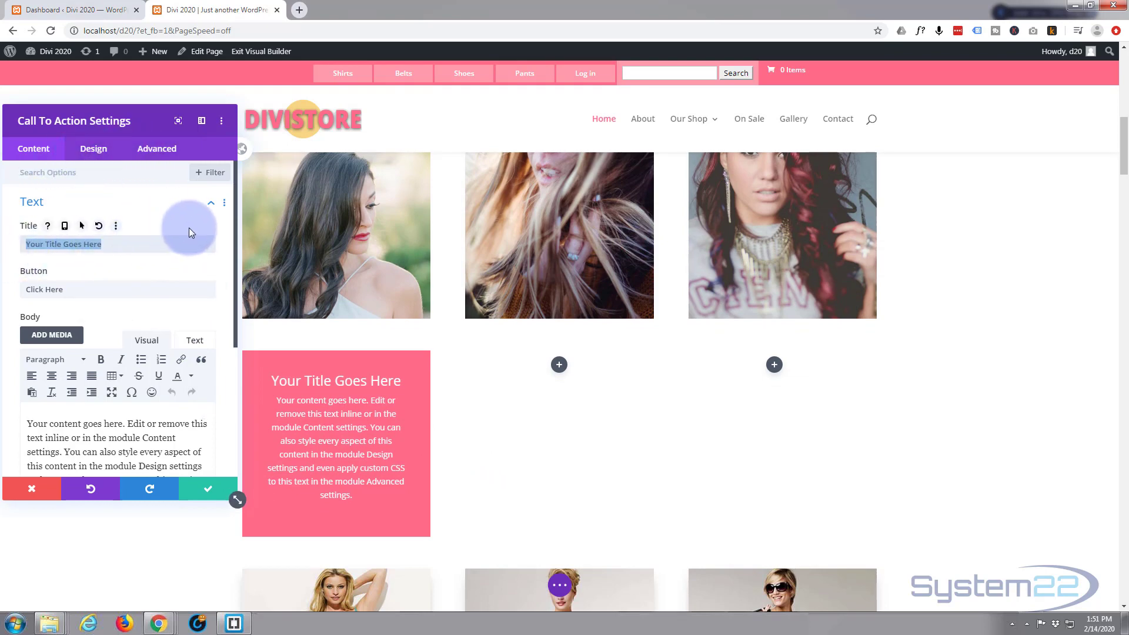
pyautogui.press('BackSpace')
pyautogui.moveTo(83, 290); pyautogui.dragTo(9, 291)
pyautogui.press('BackSpace')
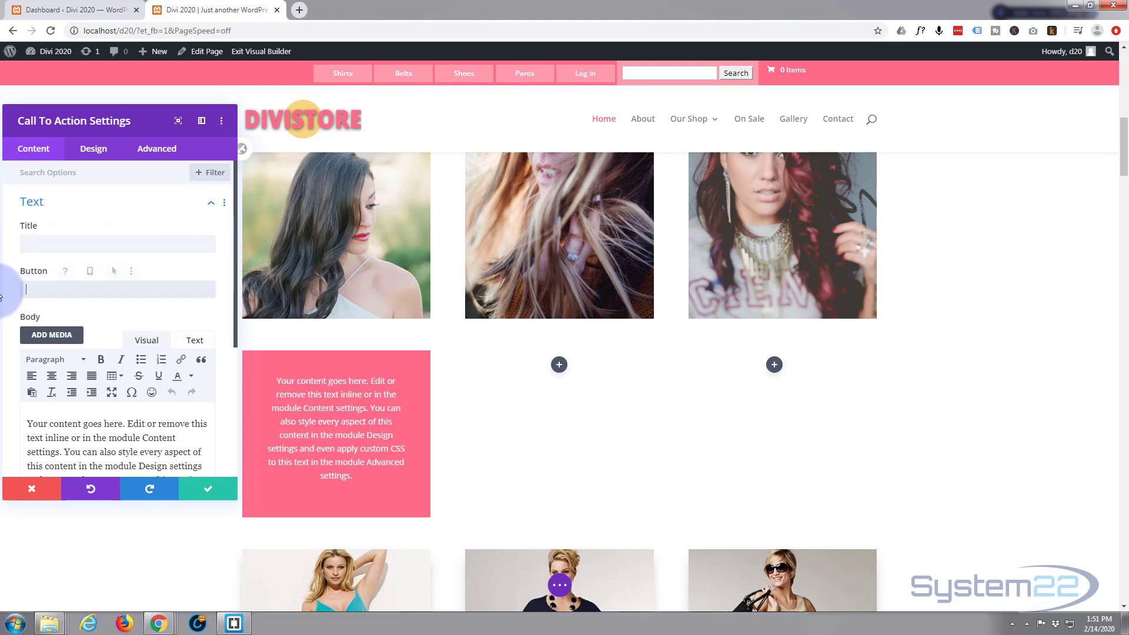
# Enable hover options for the body text color and make the desktop color fully transparent, rgba(0,0,0,0).
pyautogui.click(93, 151)
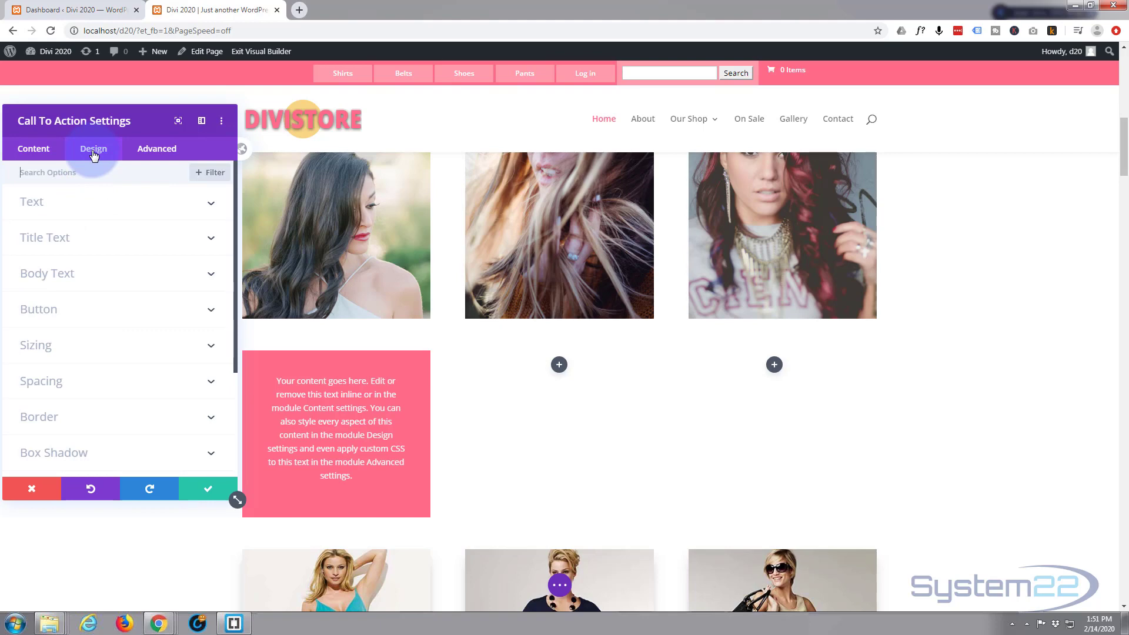
pyautogui.click(105, 277)
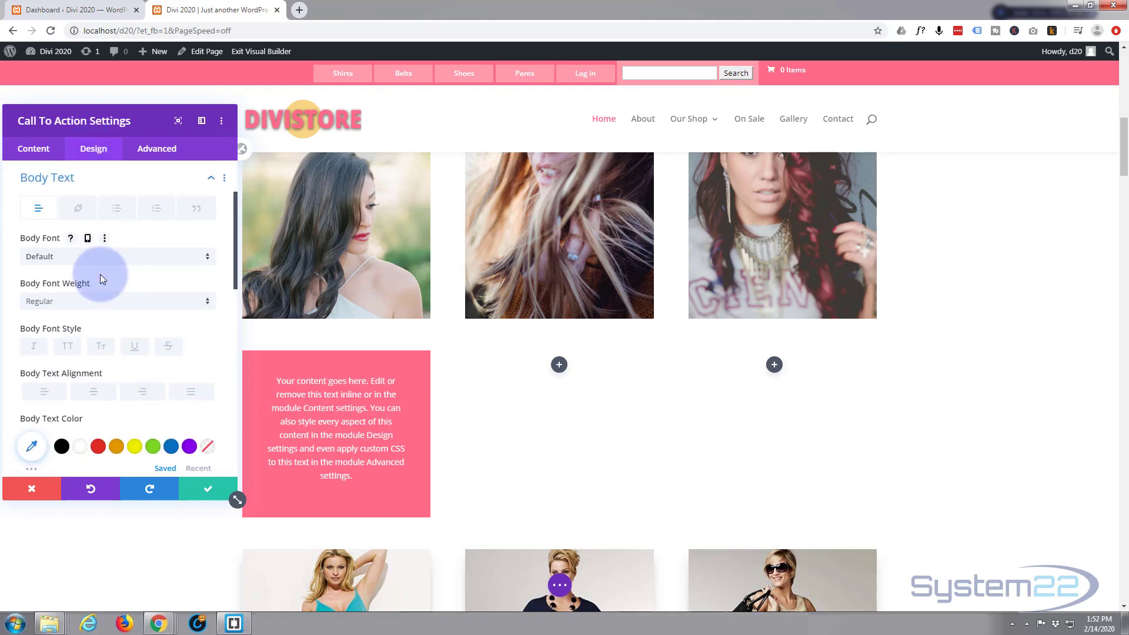
pyautogui.scroll(-2, 101, 274)
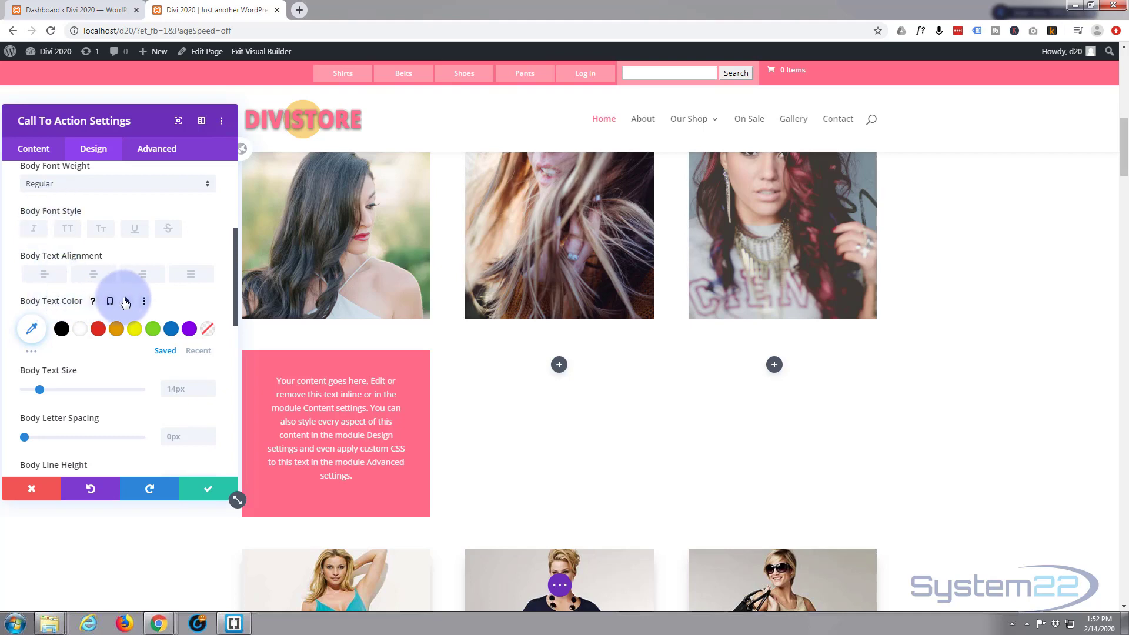
pyautogui.click(127, 303)
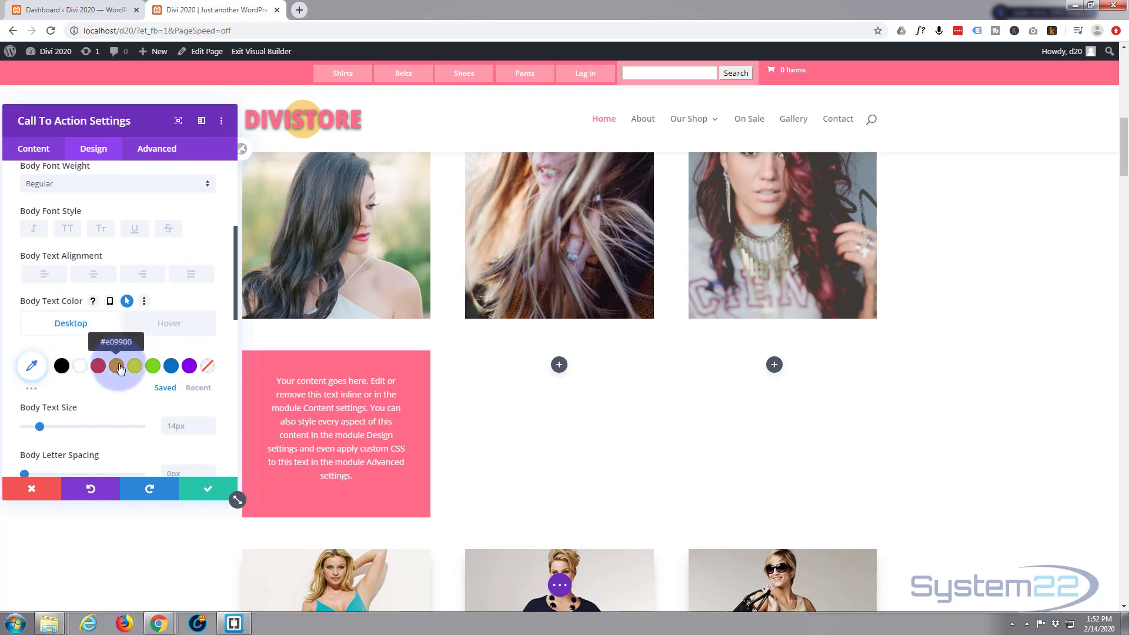
pyautogui.click(31, 365)
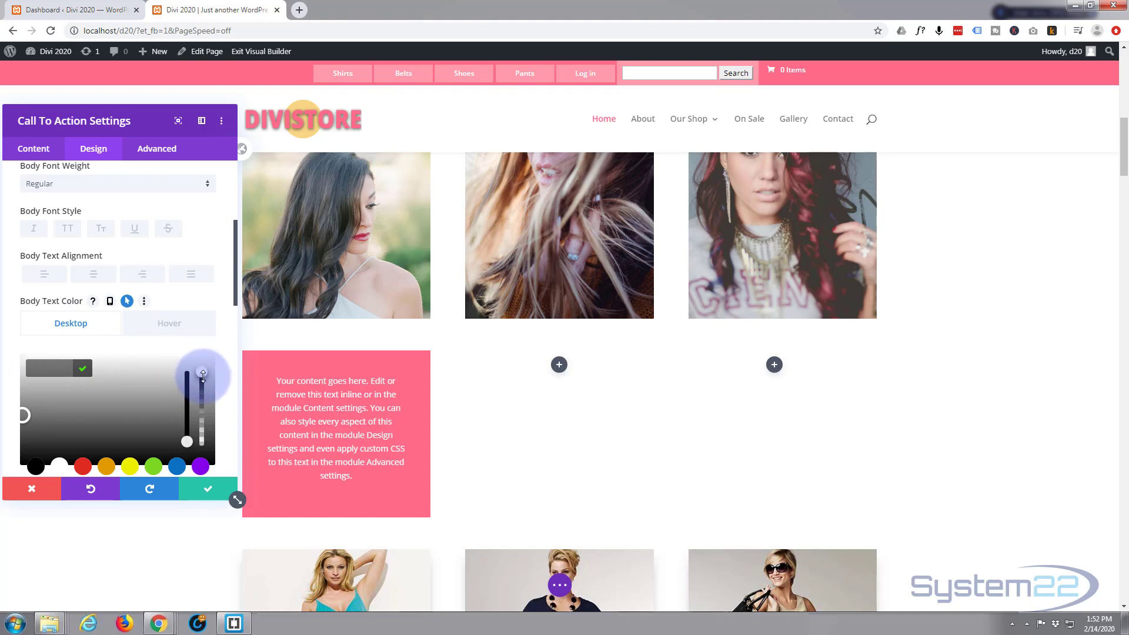
pyautogui.moveTo(203, 377); pyautogui.dragTo(202, 437)
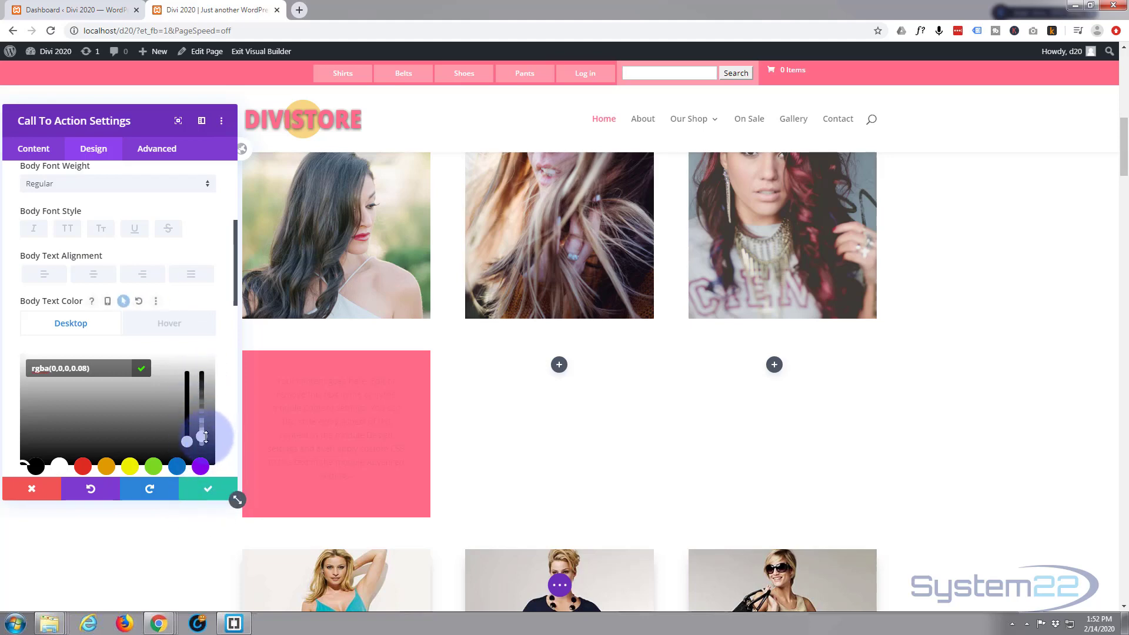
pyautogui.moveTo(205, 436); pyautogui.dragTo(180, 555)
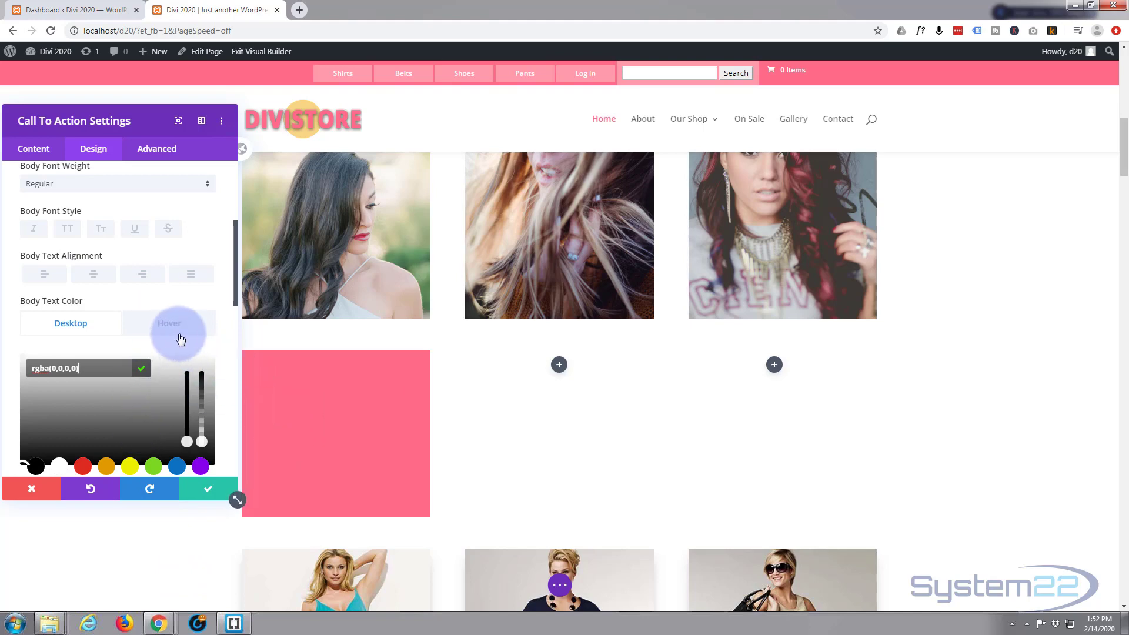
# Set the body text's hover color to fully opaque black, #000000, and return to the desktop state.
pyautogui.click(186, 327)
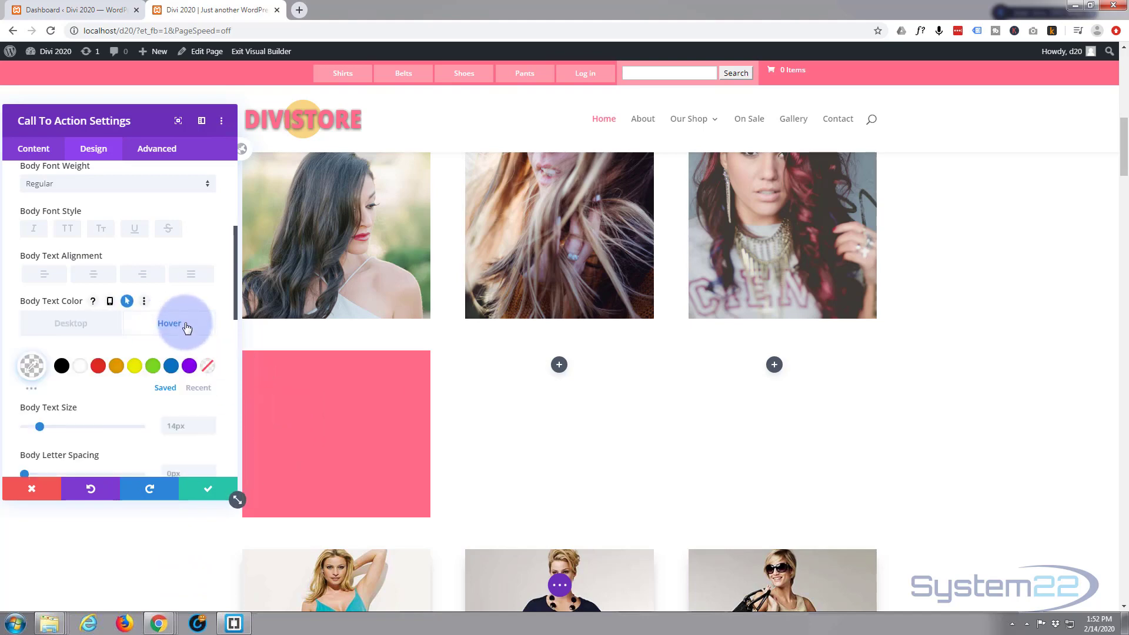
pyautogui.click(31, 370)
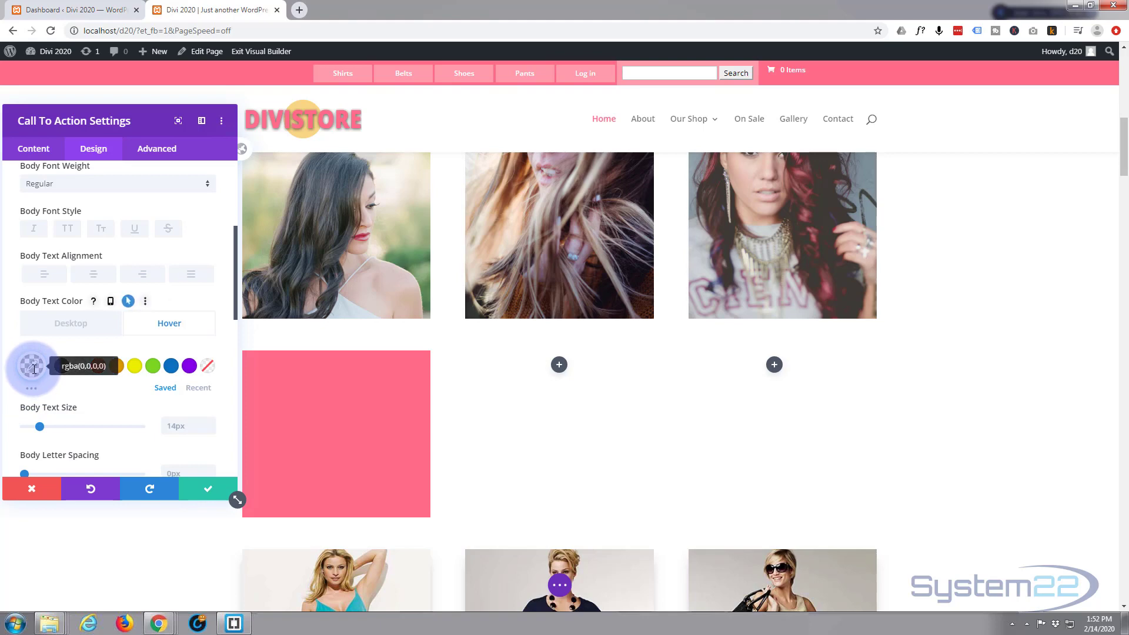
pyautogui.click(34, 373)
pyautogui.moveTo(203, 438); pyautogui.dragTo(200, 356)
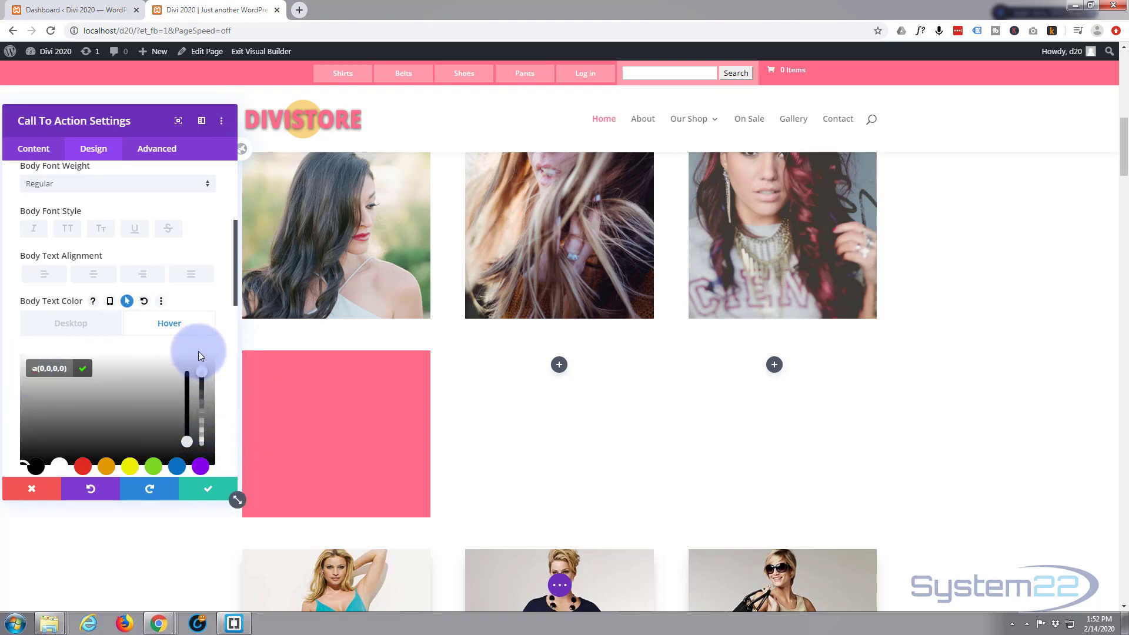
pyautogui.click(185, 436)
pyautogui.moveTo(187, 440); pyautogui.dragTo(200, 372)
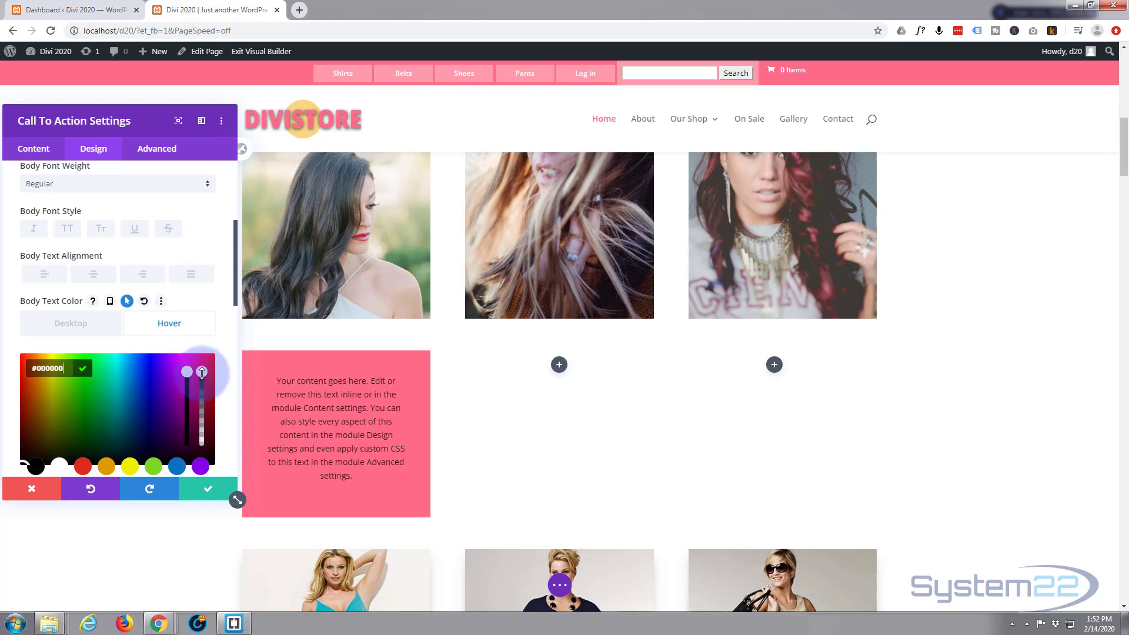
pyautogui.click(71, 324)
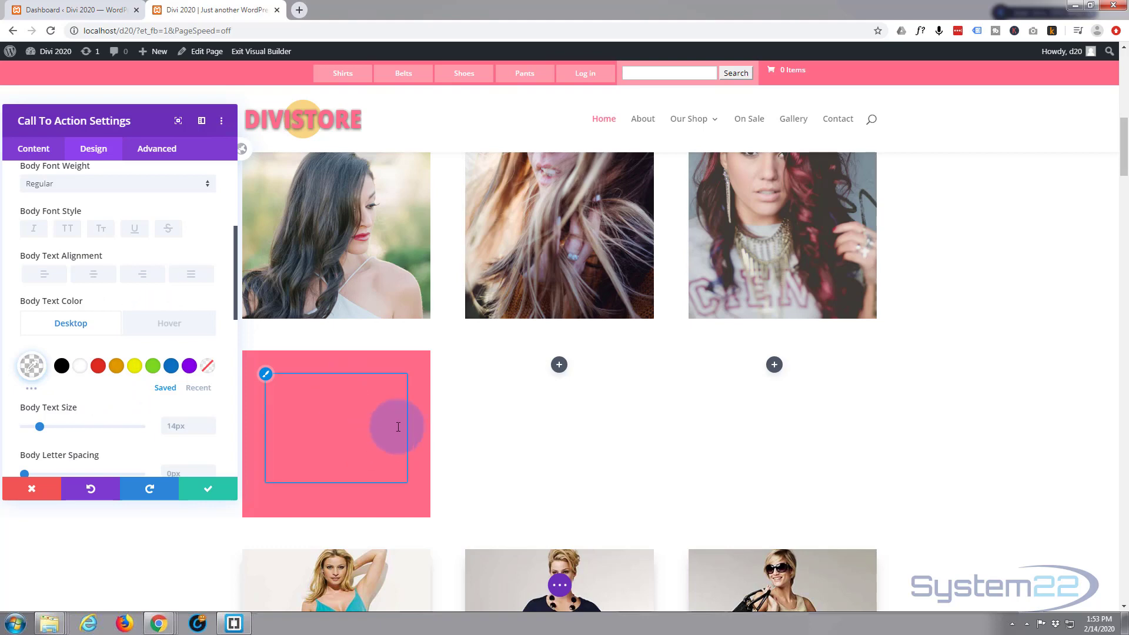
# Remove the Call To Action module's background color and close its settings.
pyautogui.click(37, 153)
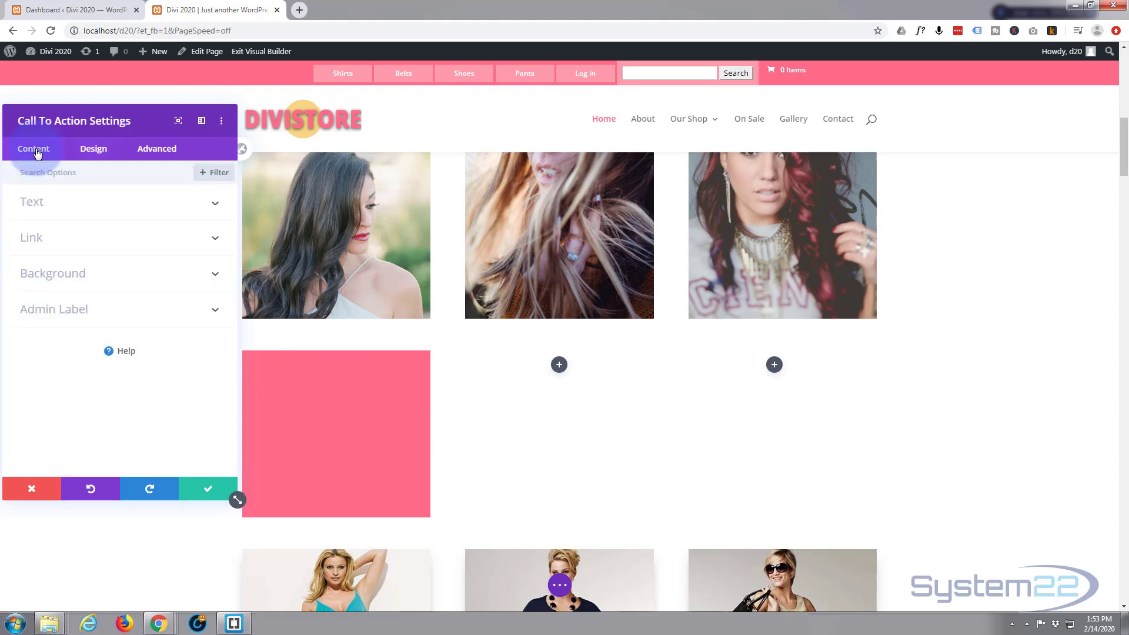
pyautogui.click(108, 279)
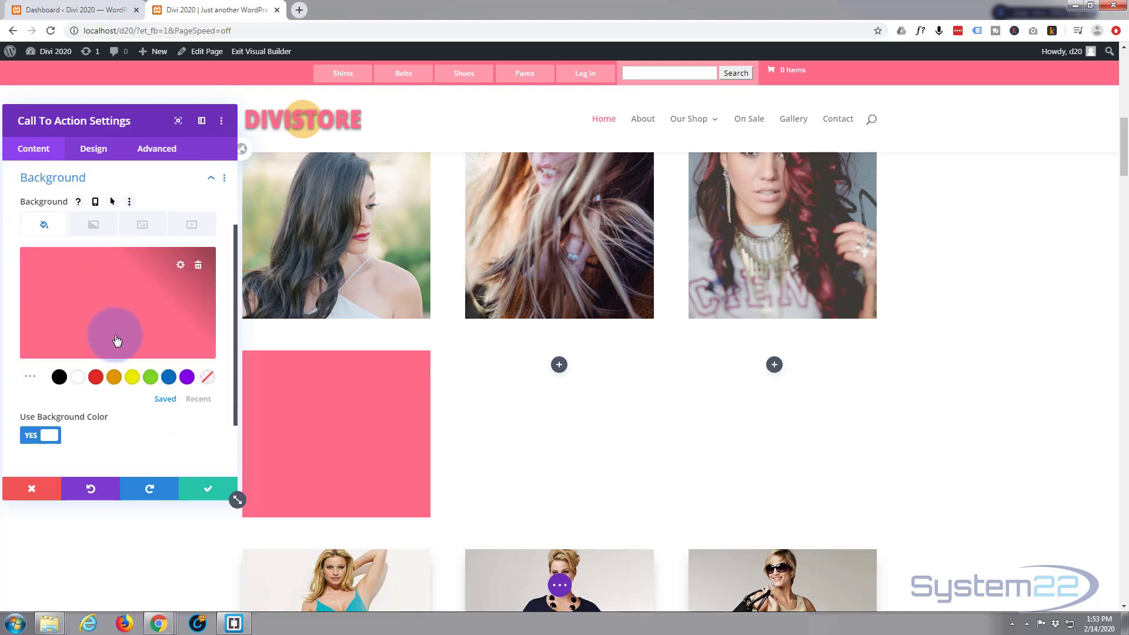
pyautogui.click(198, 268)
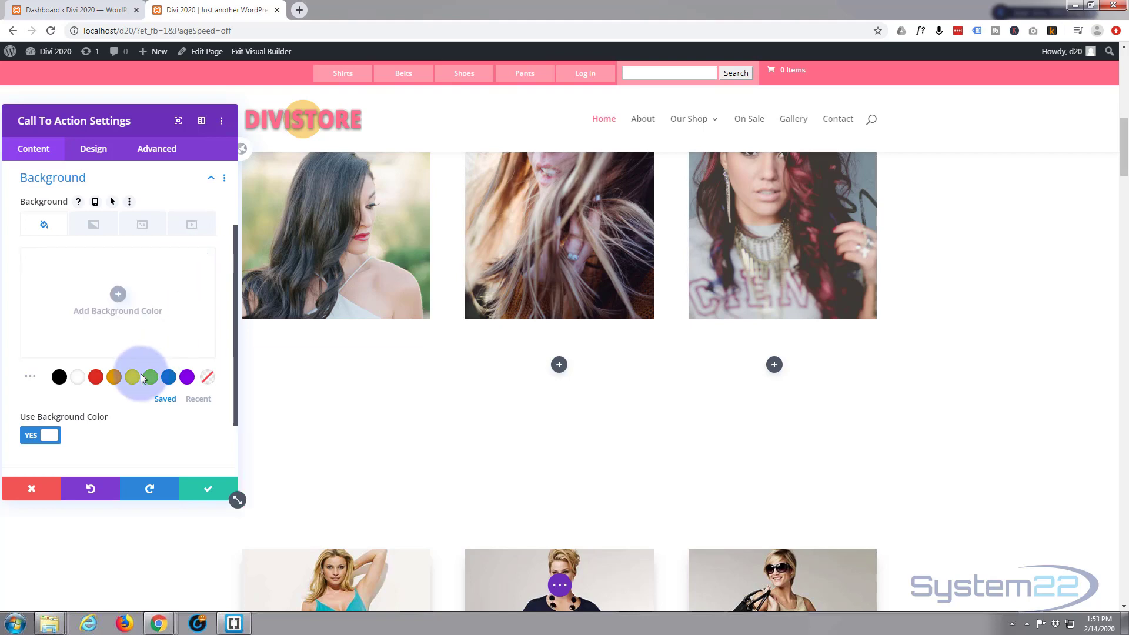
pyautogui.click(408, 458)
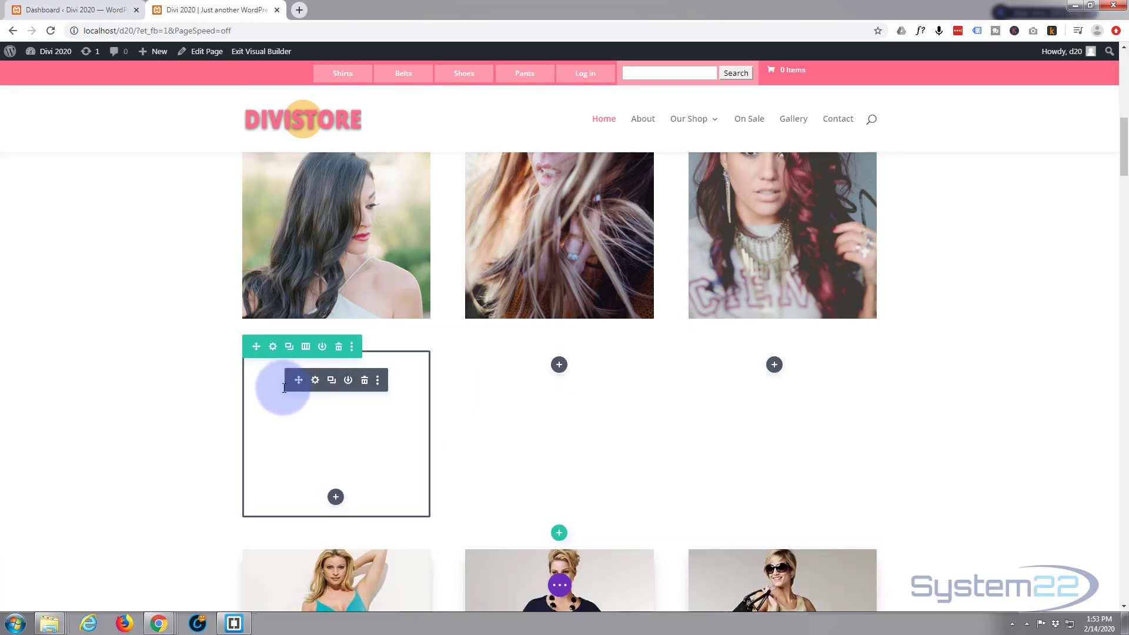
# Set fashion-05.jpg as the background image of the first column in the Call To Action module's row.
pyautogui.moveTo(324, 447); pyautogui.dragTo(376, 277)
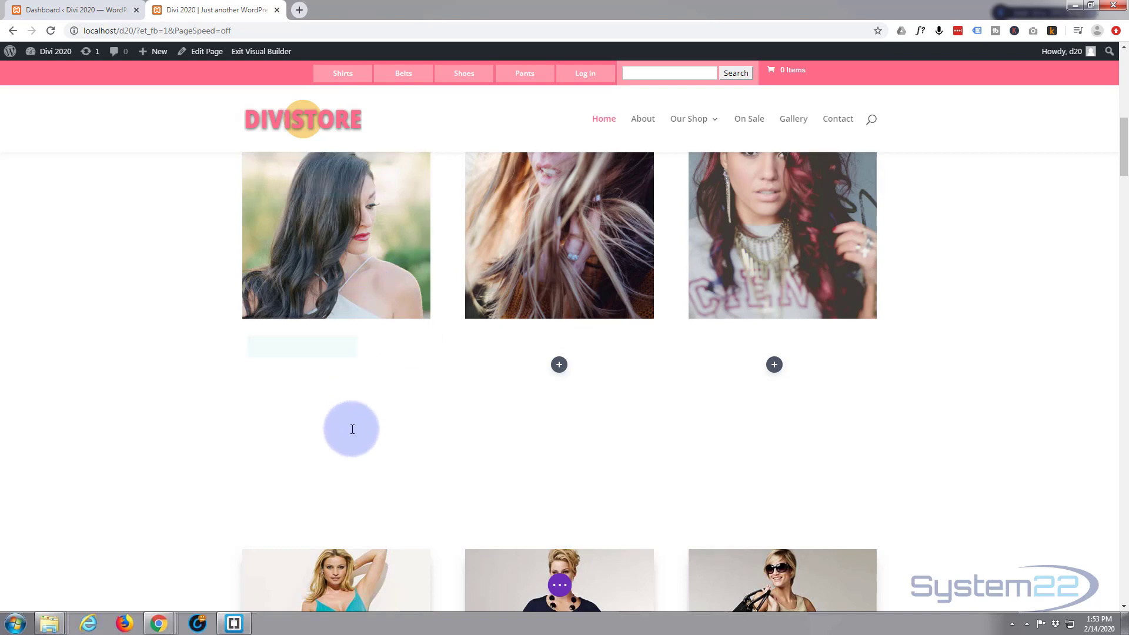
pyautogui.moveTo(356, 440)
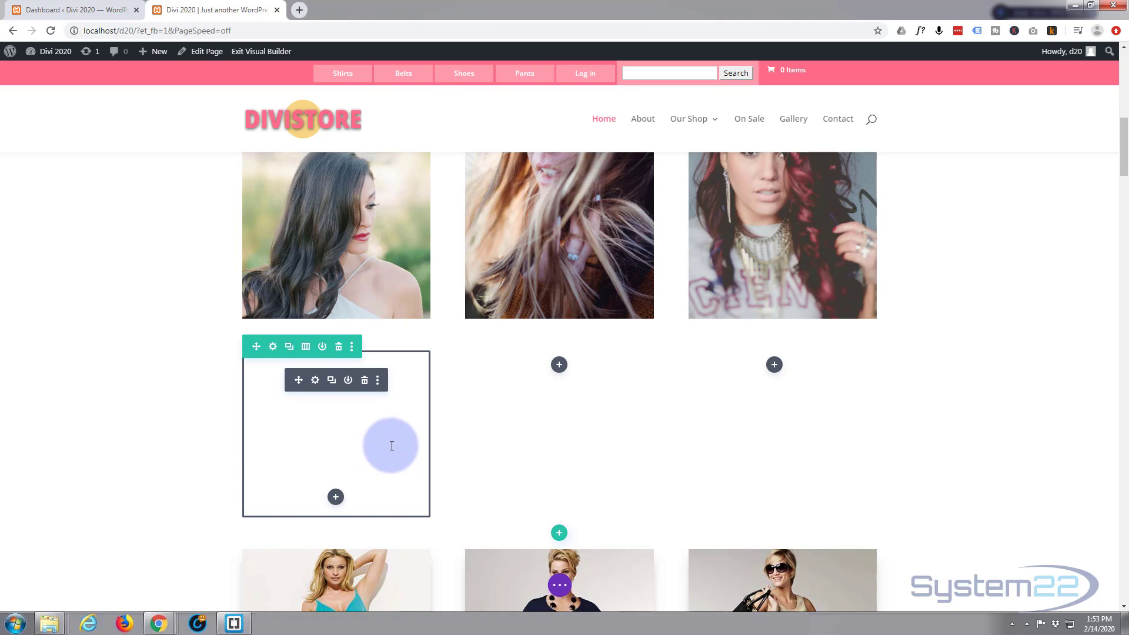
pyautogui.click(273, 348)
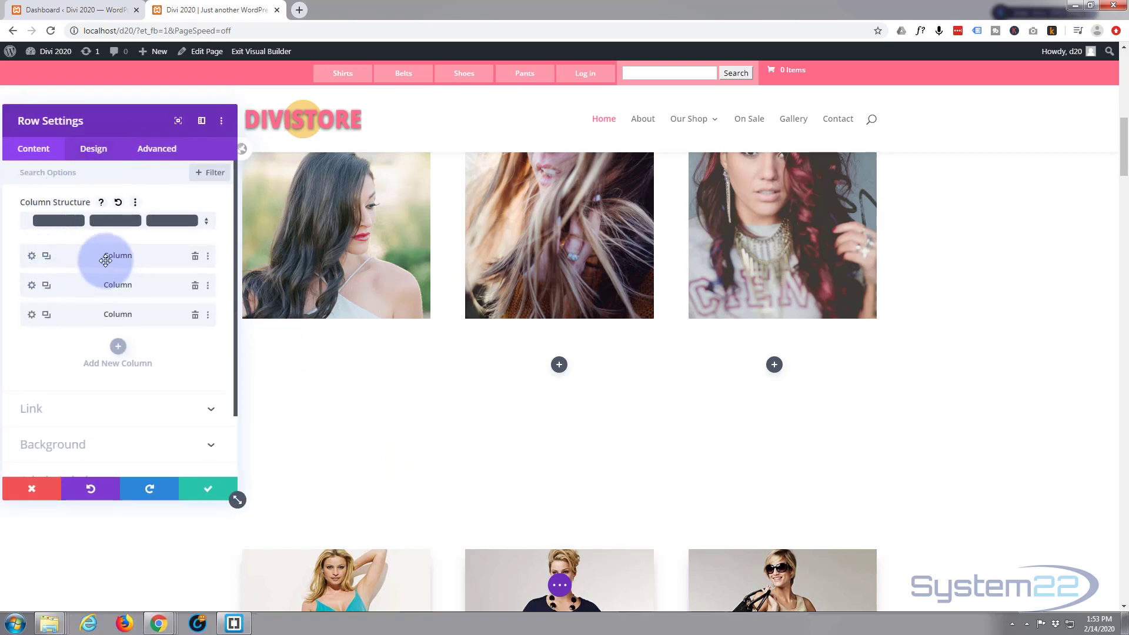
pyautogui.click(32, 256)
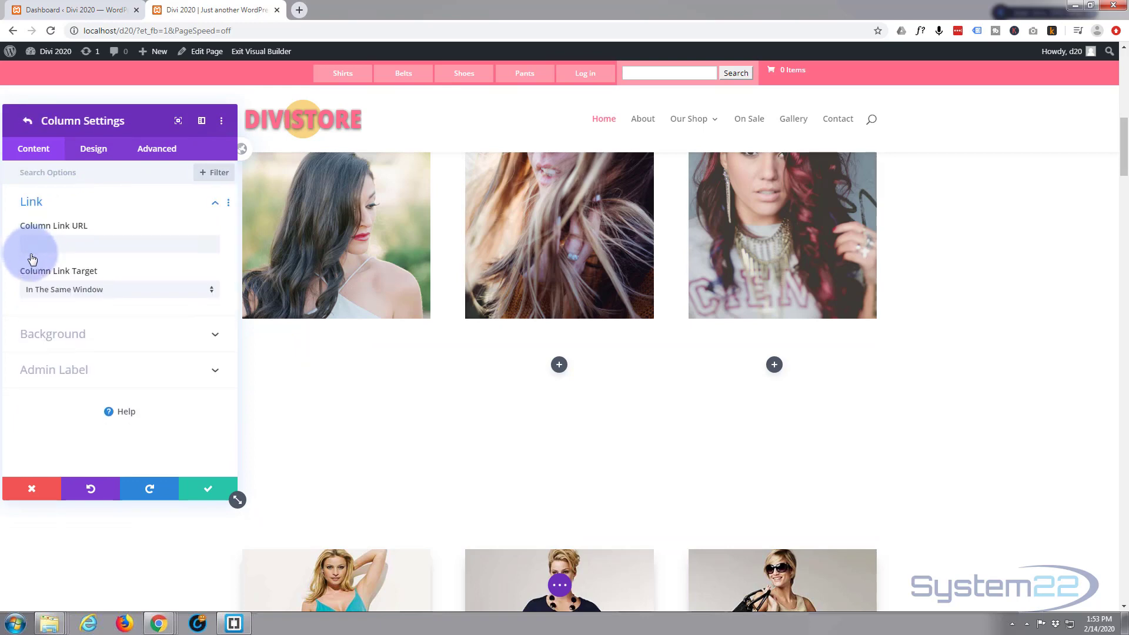
pyautogui.click(117, 337)
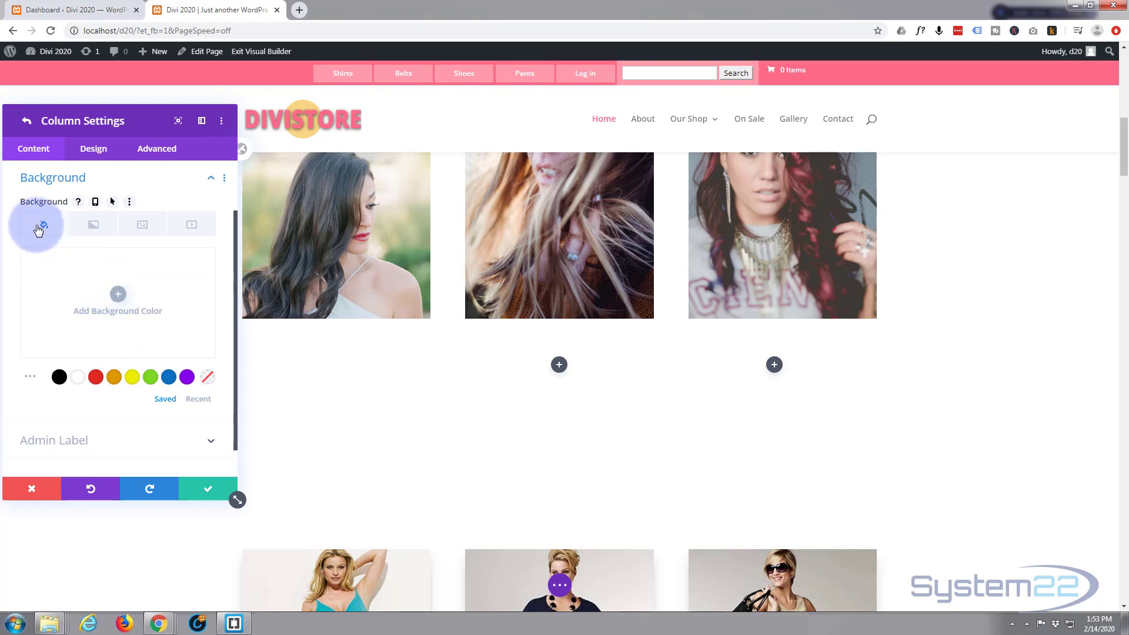
pyautogui.click(144, 227)
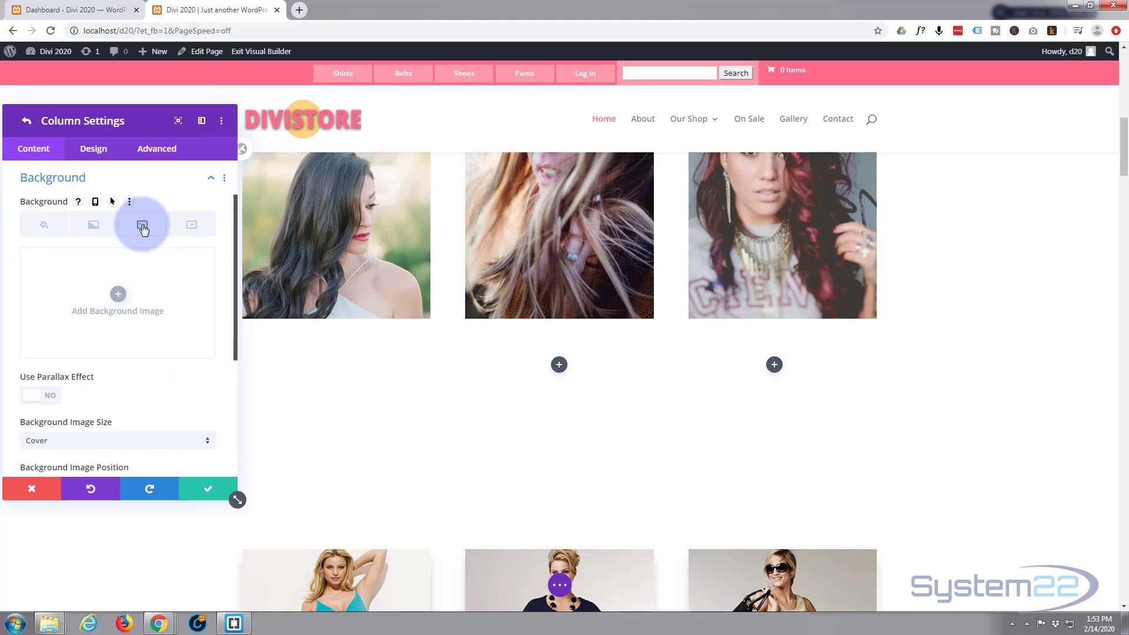
pyautogui.click(119, 295)
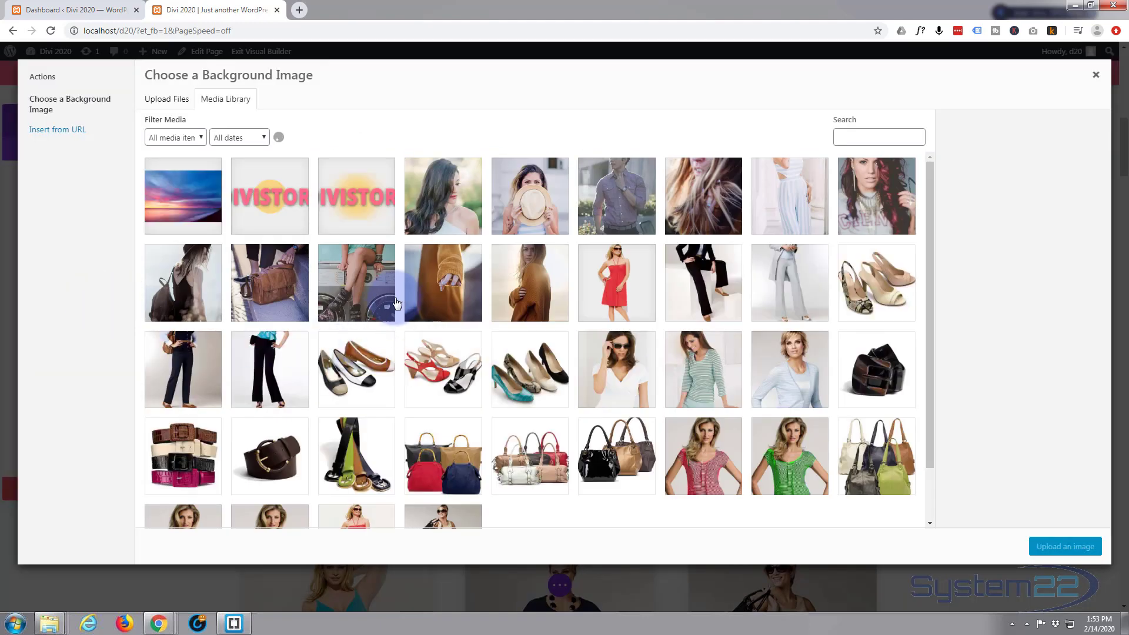
pyautogui.click(462, 200)
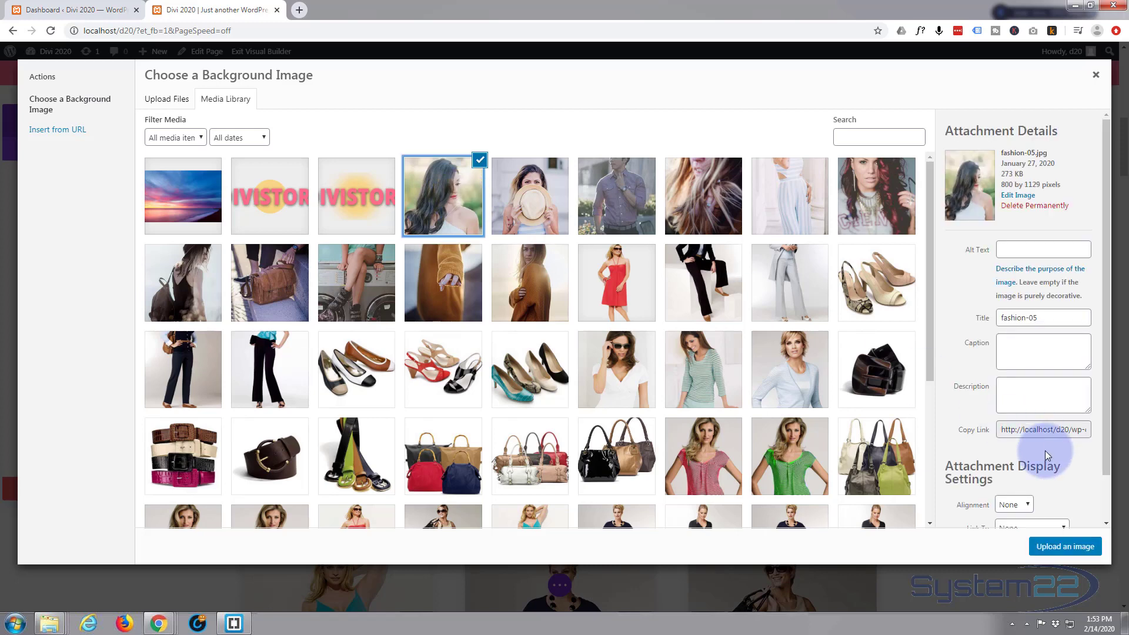
pyautogui.click(1048, 546)
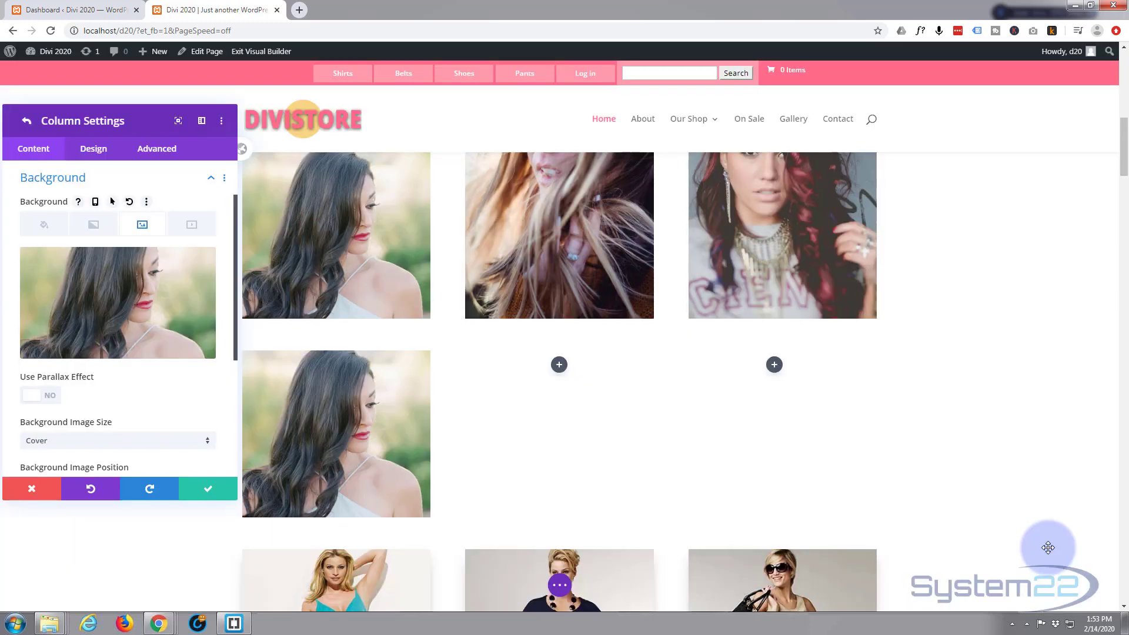
# Enable hover options for the column's saturation filter and set the desktop saturation to 167%.
pyautogui.moveTo(164, 357)
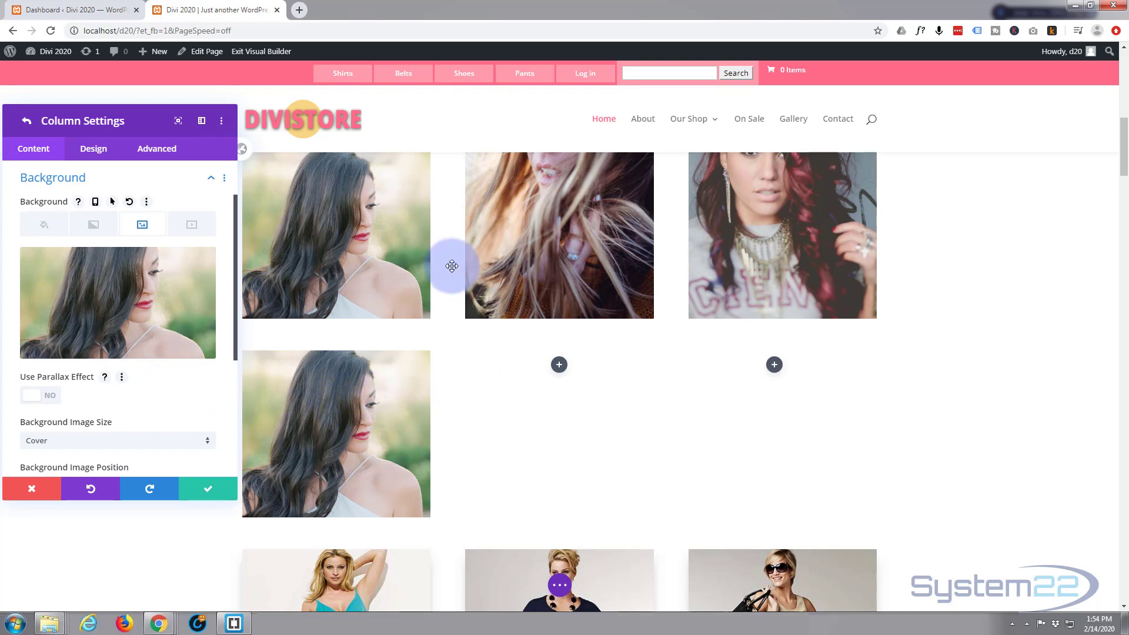
pyautogui.click(93, 151)
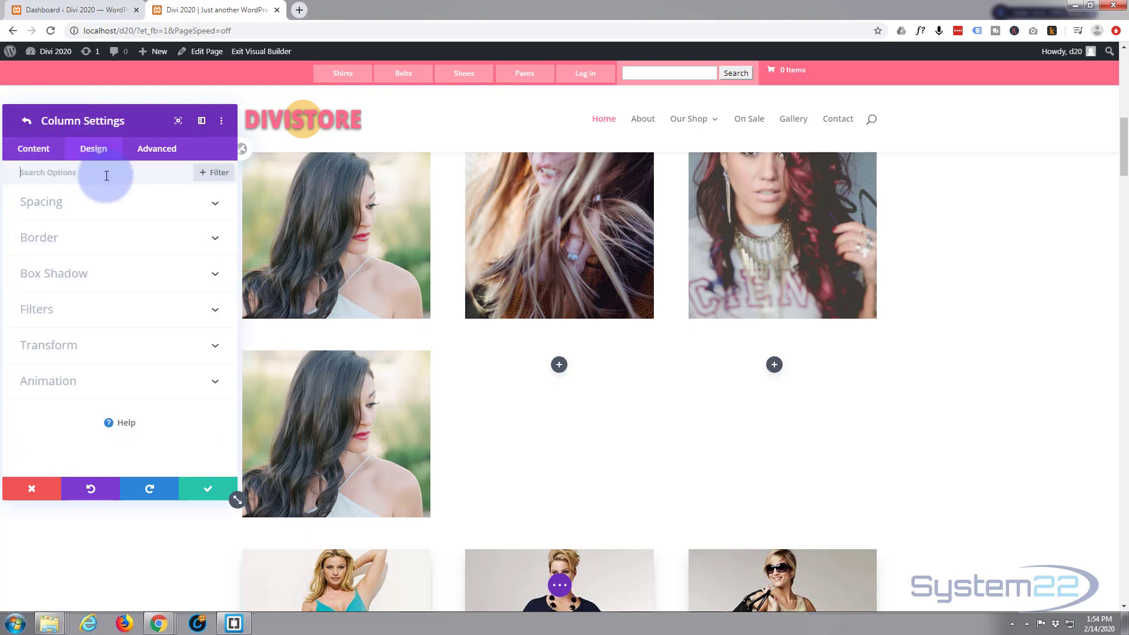
pyautogui.click(107, 174)
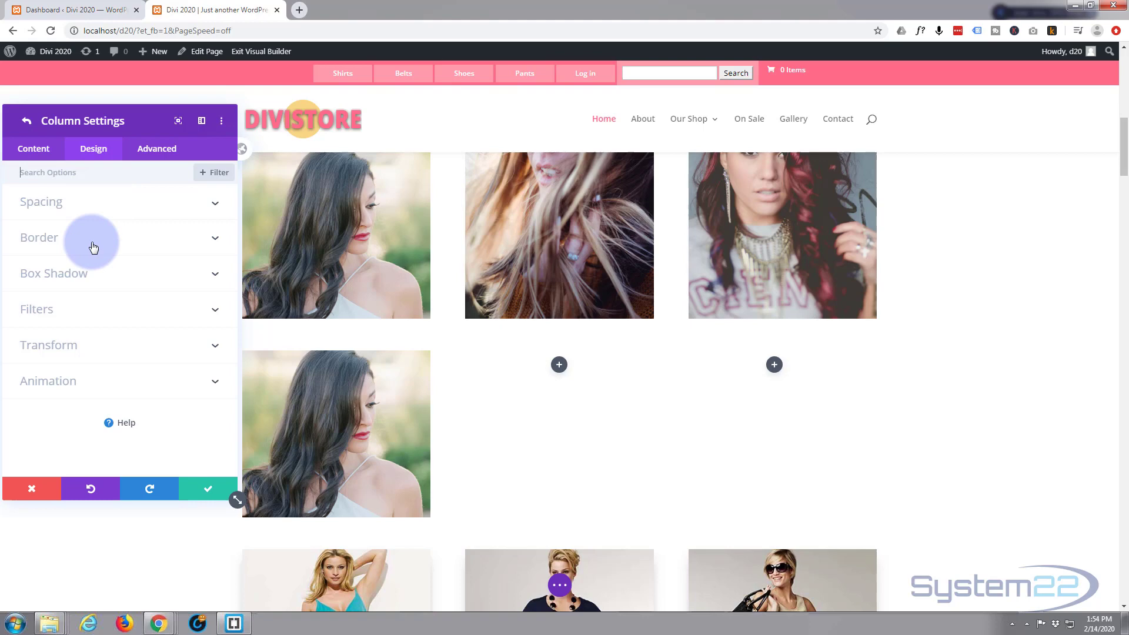
pyautogui.click(106, 316)
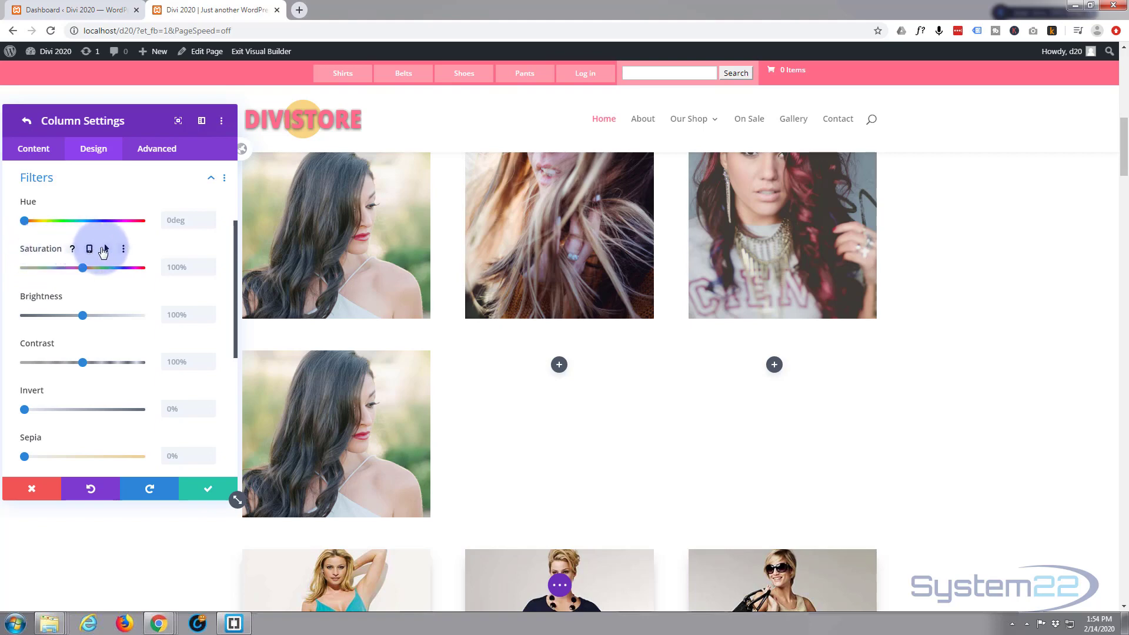
pyautogui.click(105, 249)
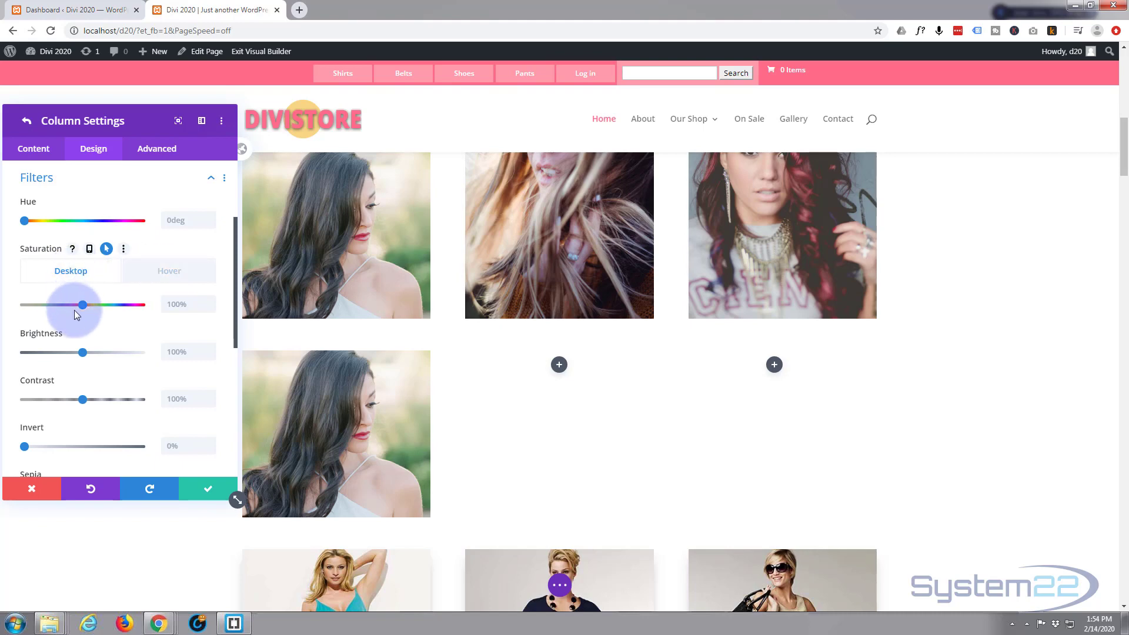
pyautogui.moveTo(83, 306); pyautogui.dragTo(99, 308)
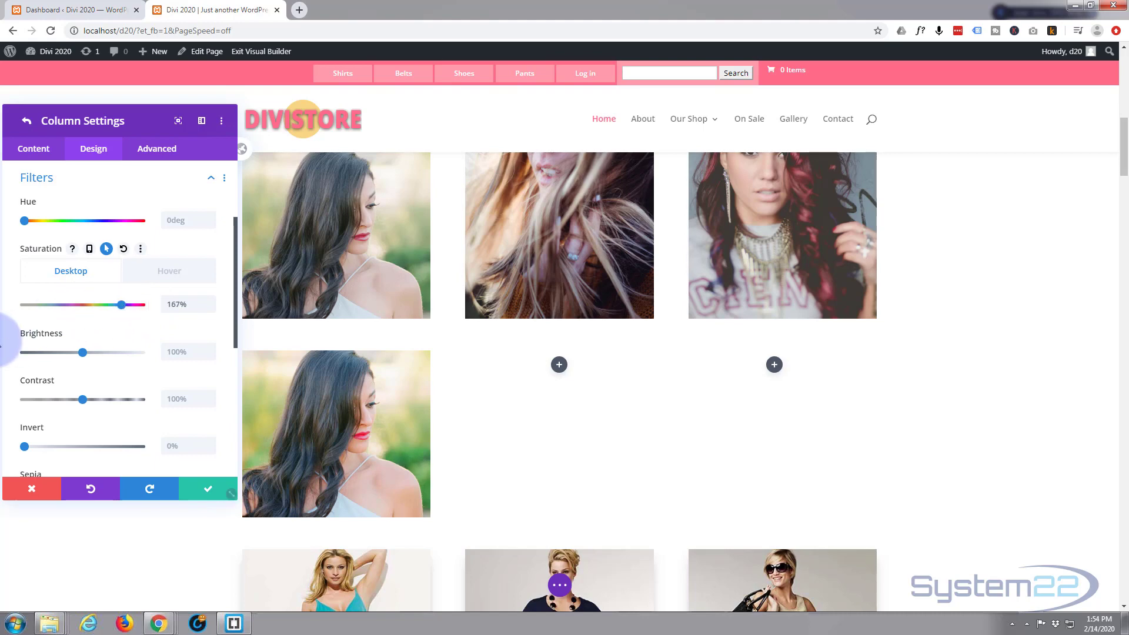
# Set the column's hover saturation to 0% and collapse the filter options.
pyautogui.click(170, 273)
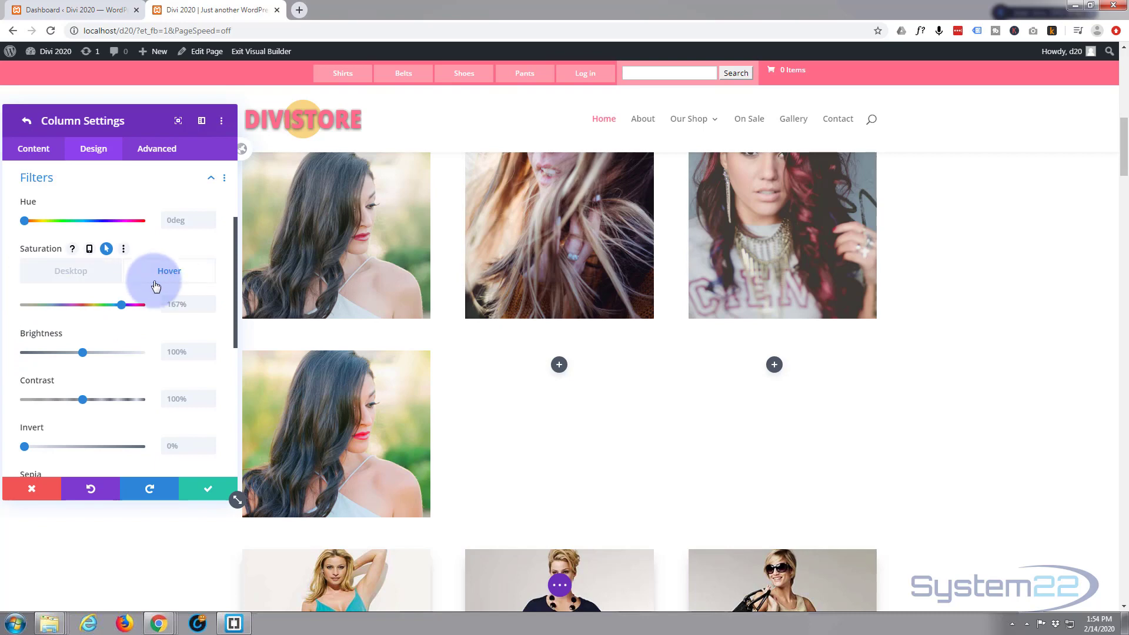
pyautogui.moveTo(121, 305); pyautogui.dragTo(44, 310)
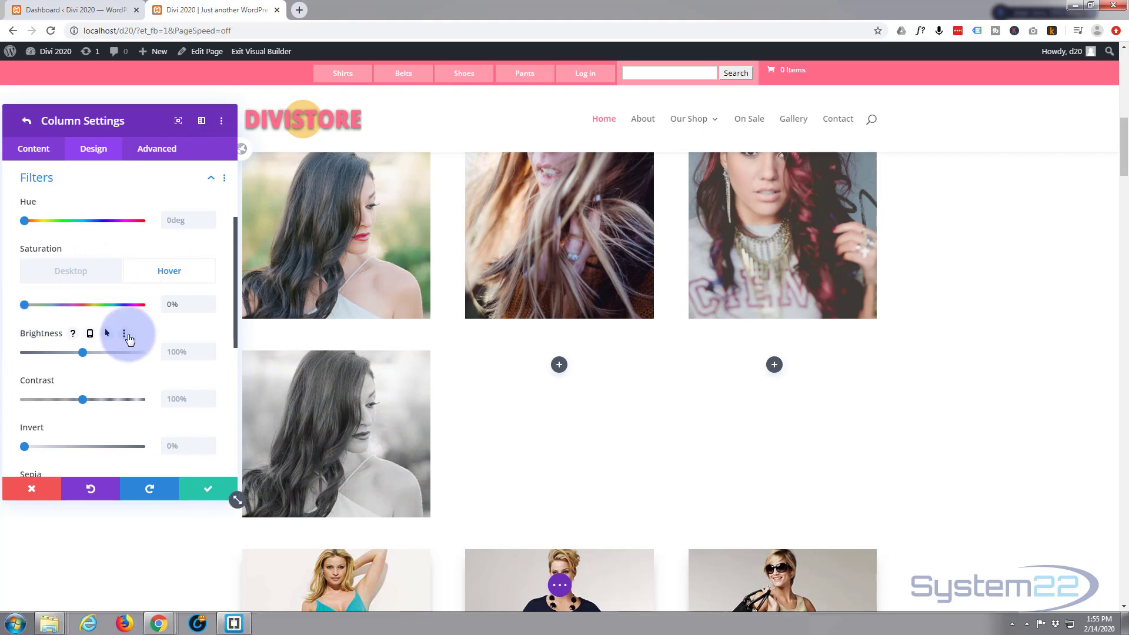
pyautogui.click(117, 186)
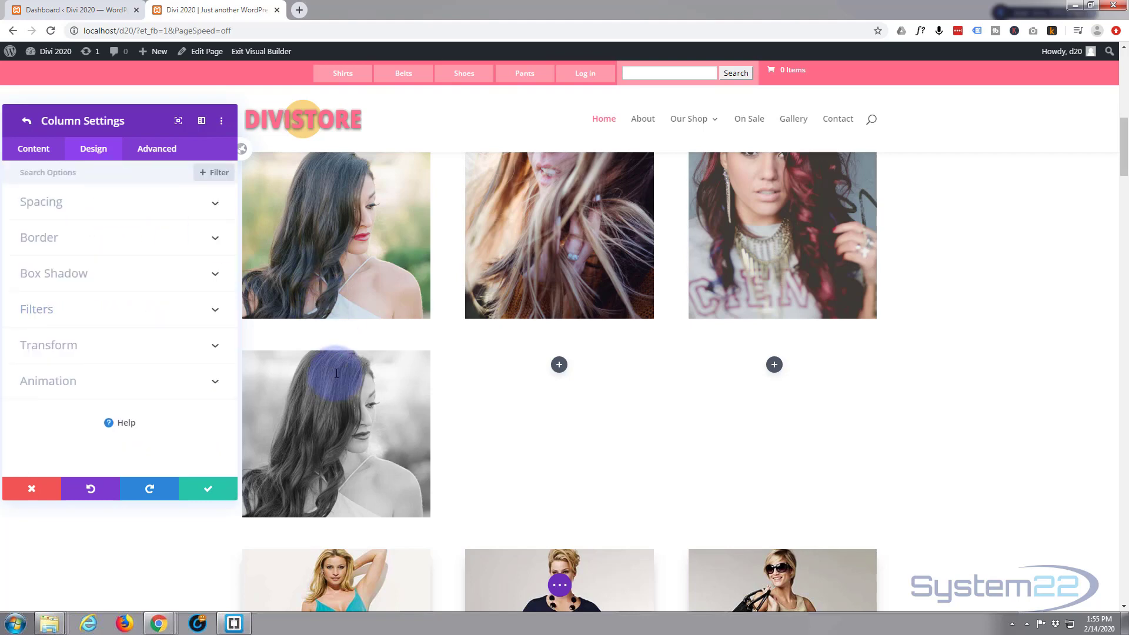
# Enable hover options for the column's transform, set the hover scale to 125% in both directions, and close the column and row settings.
pyautogui.click(100, 345)
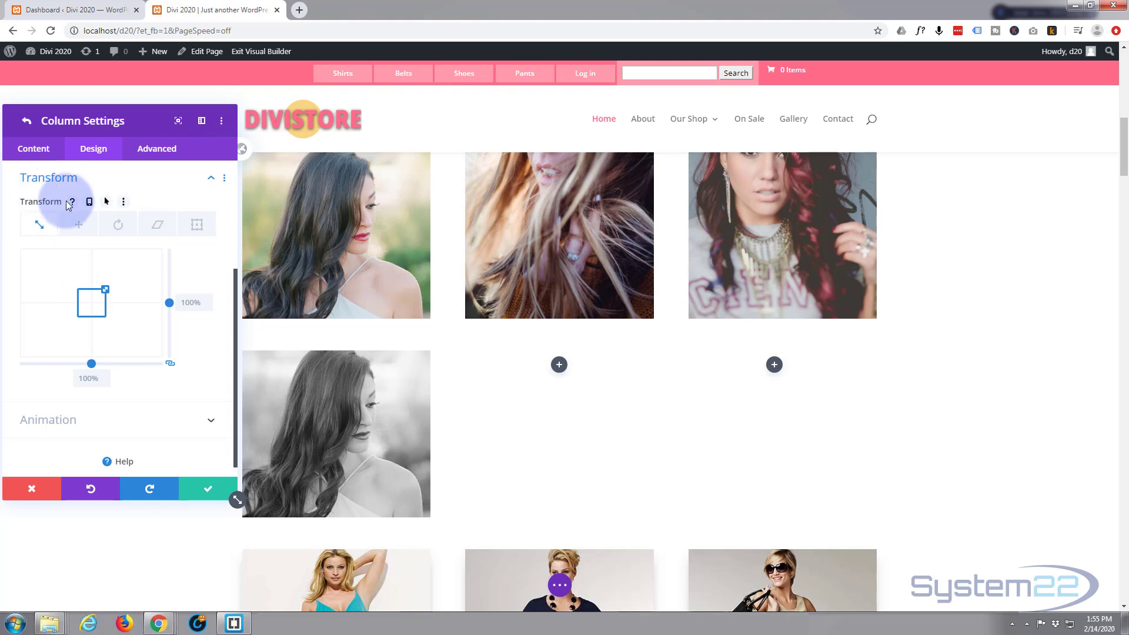
pyautogui.click(107, 202)
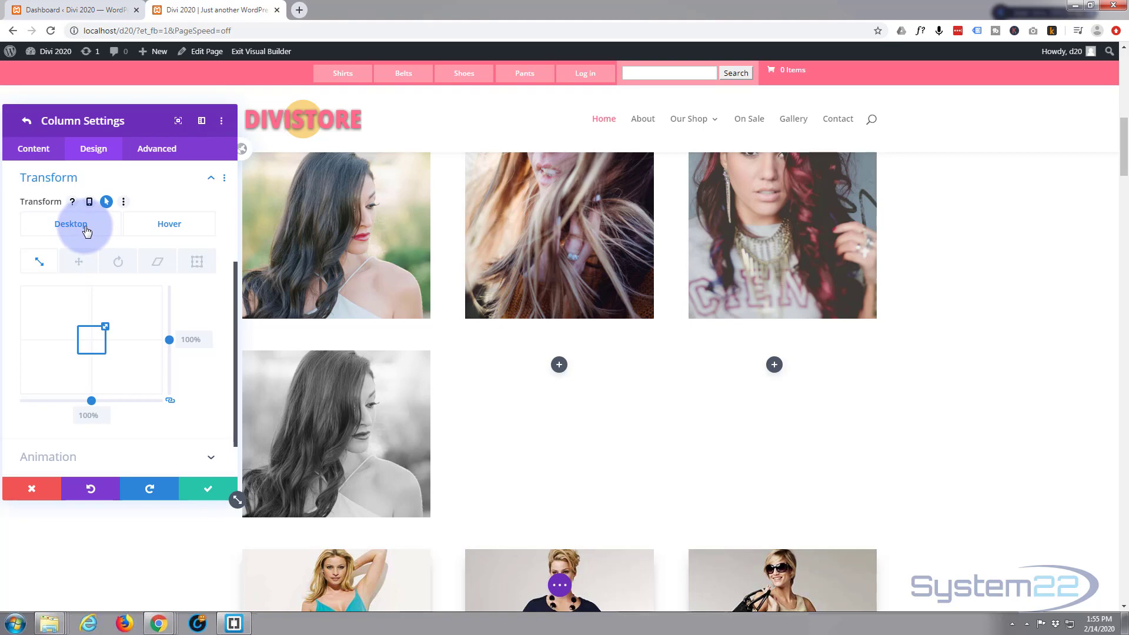
pyautogui.click(86, 229)
pyautogui.click(130, 356)
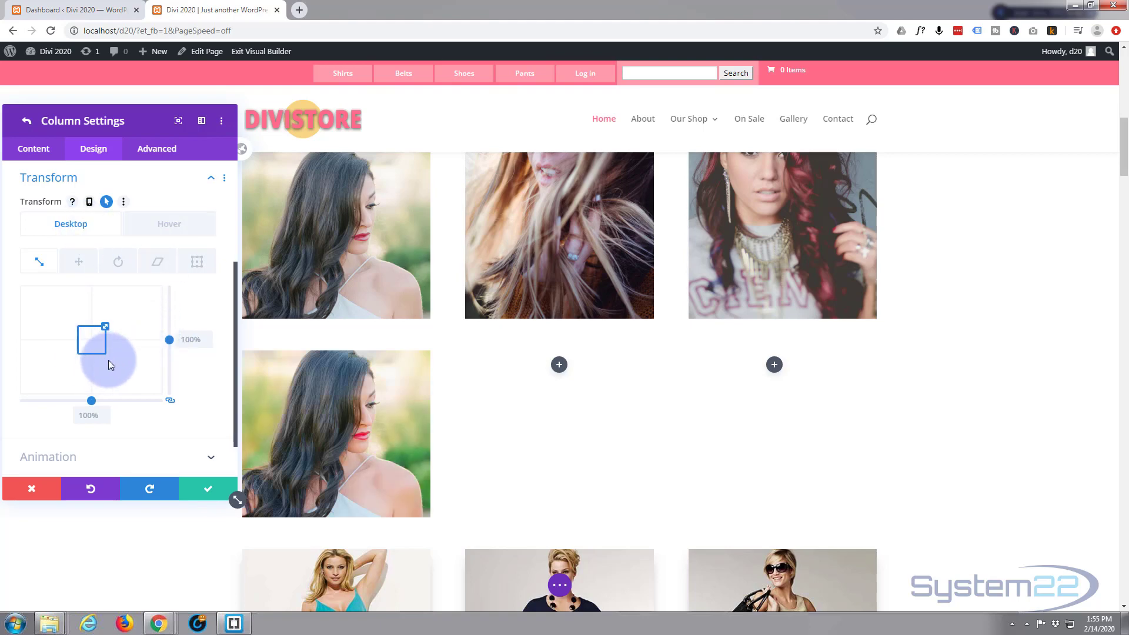
pyautogui.click(163, 227)
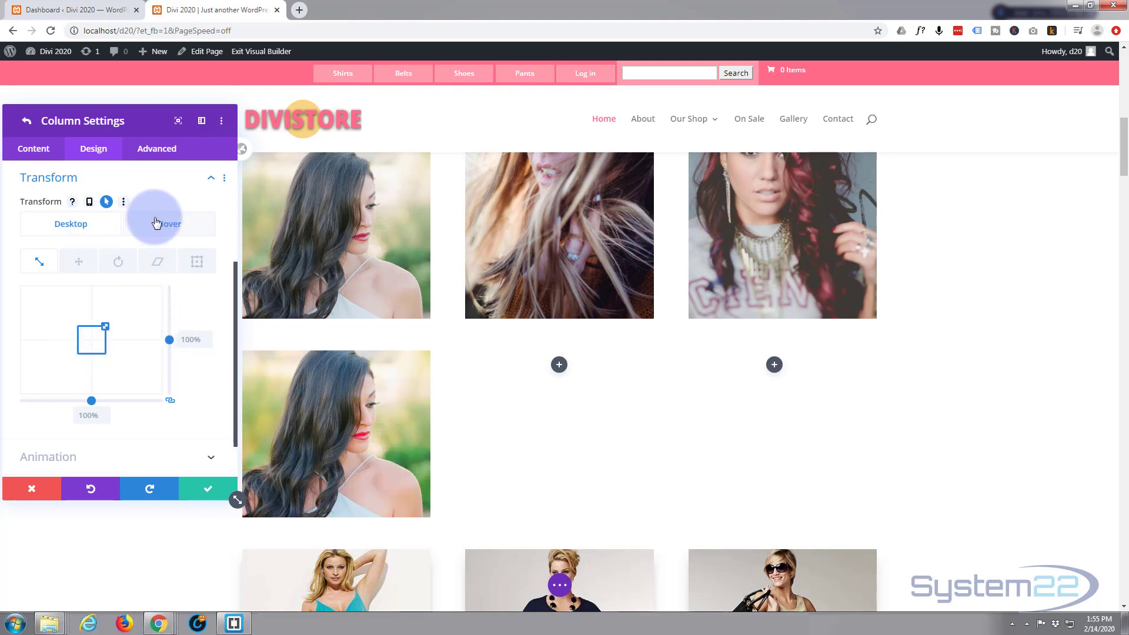
pyautogui.click(196, 337)
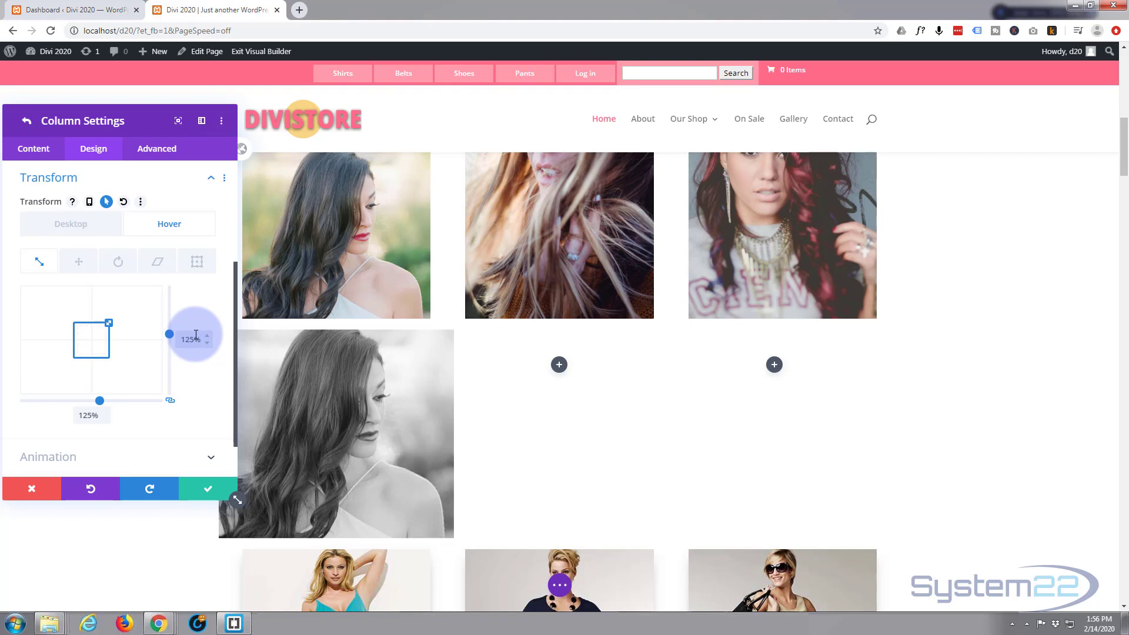
pyautogui.click(198, 491)
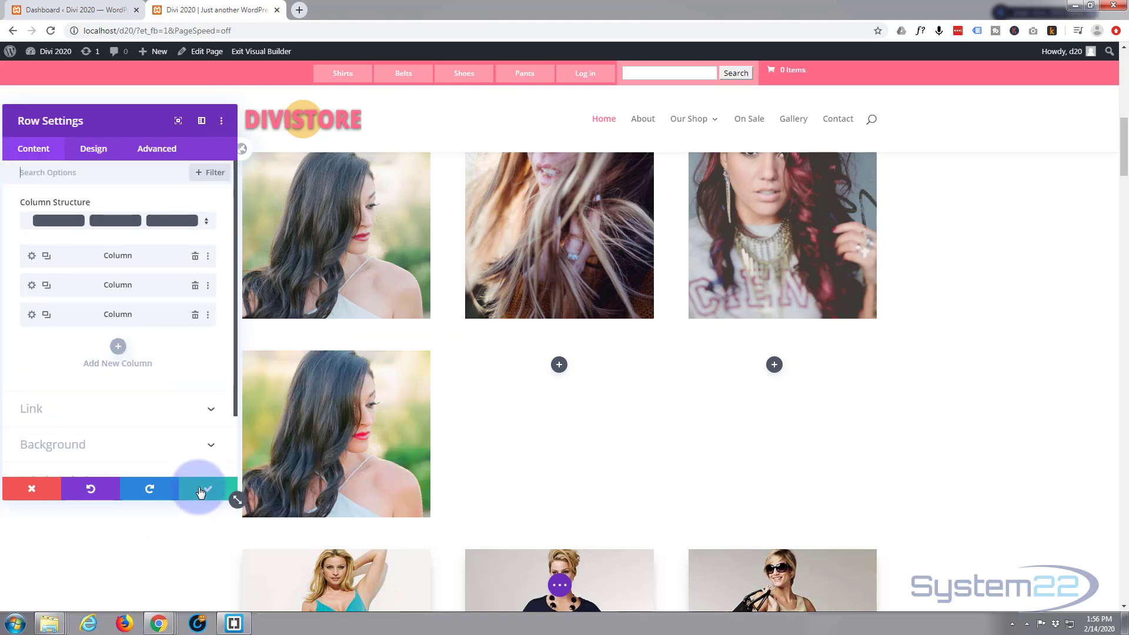
pyautogui.click(199, 490)
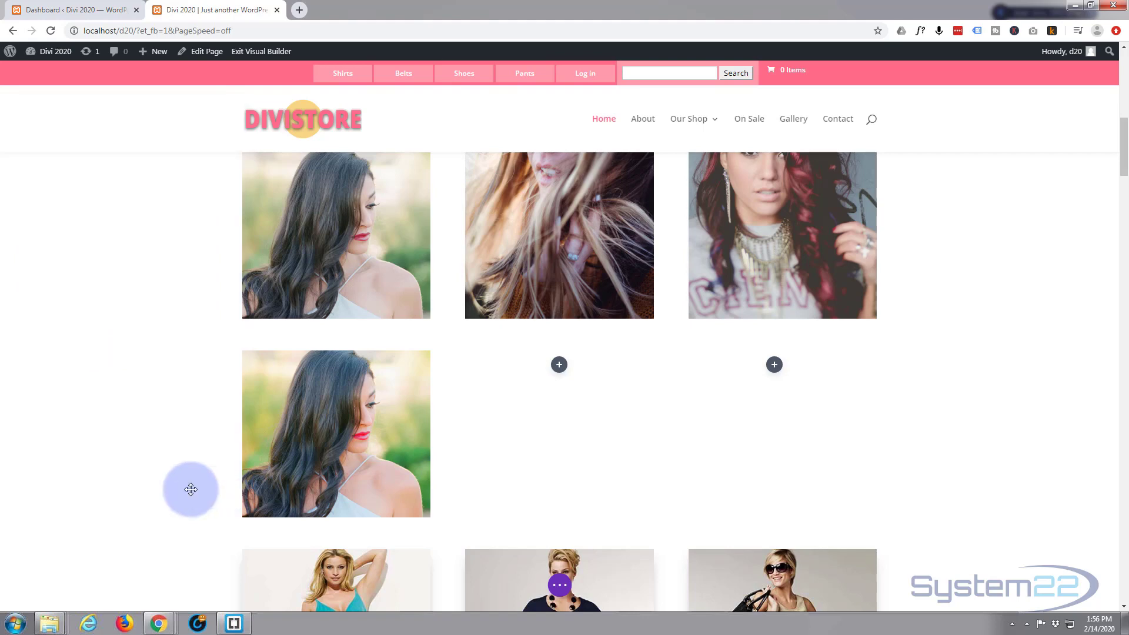
# Save the page and exit the Visual Builder.
pyautogui.click(559, 585)
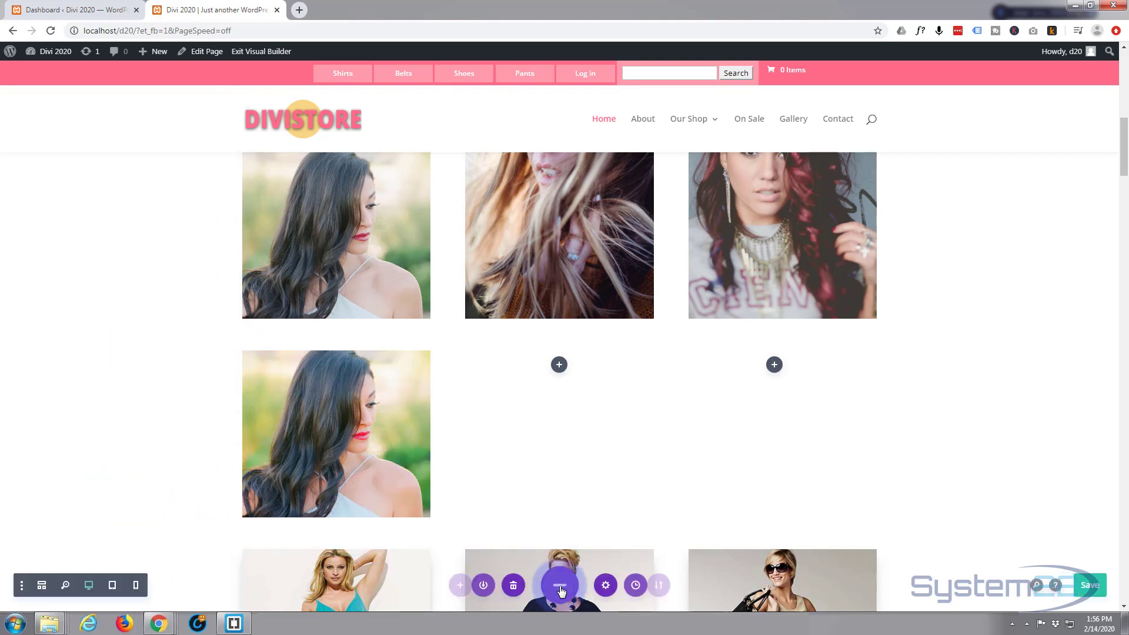
pyautogui.click(1084, 588)
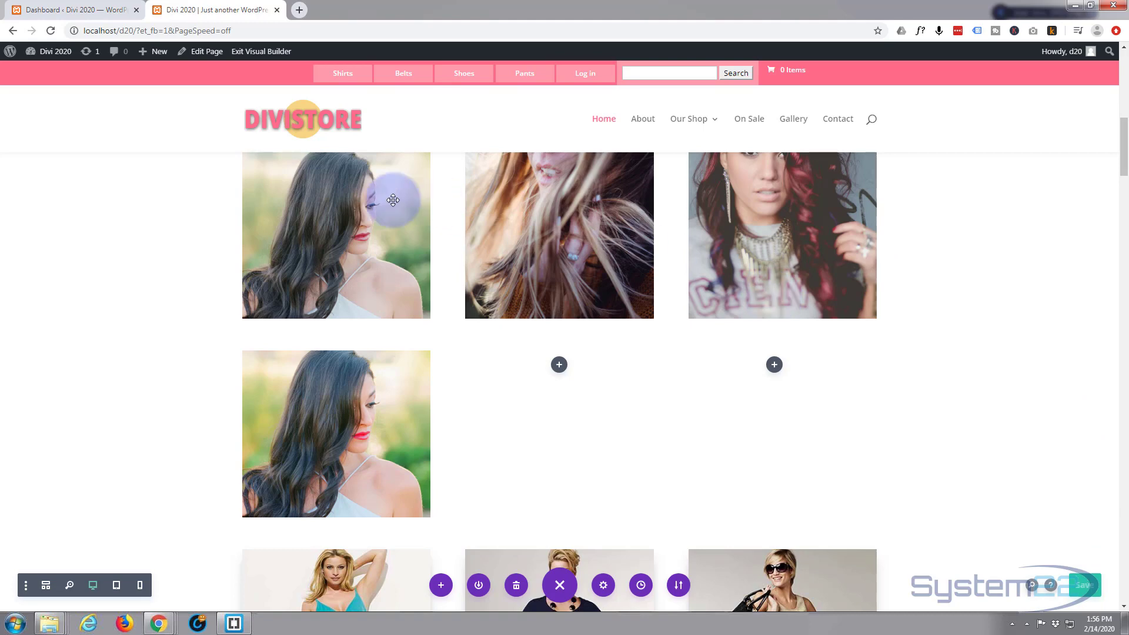
pyautogui.click(241, 52)
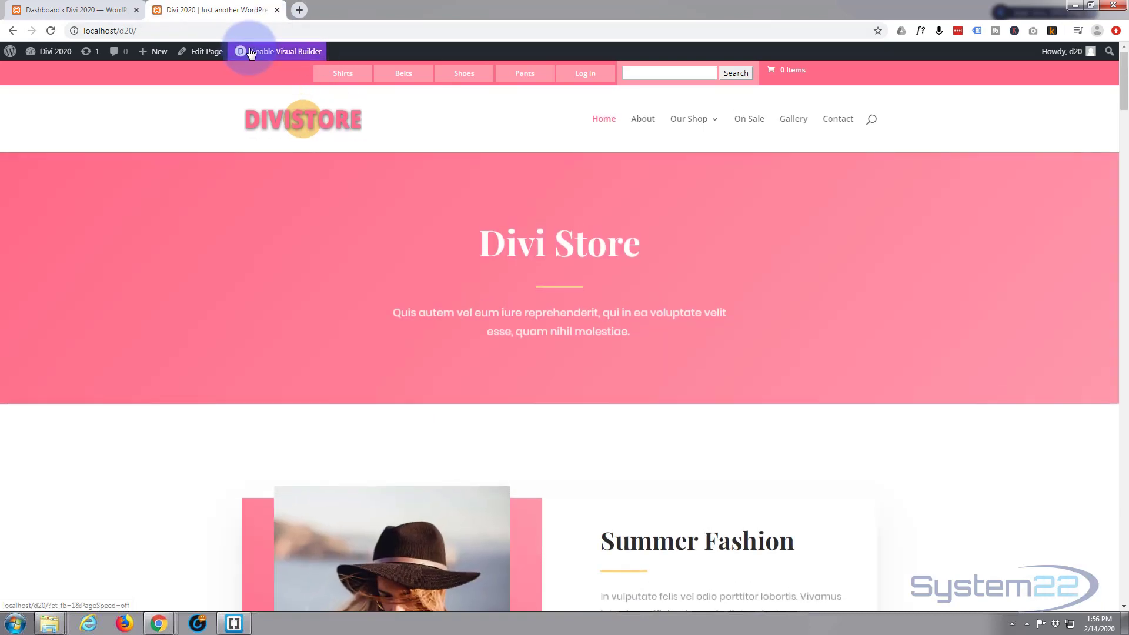
# Check the hover effect of the new image box on the live page.
pyautogui.scroll(-2, 347, 317)
pyautogui.scroll(-8, 347, 318)
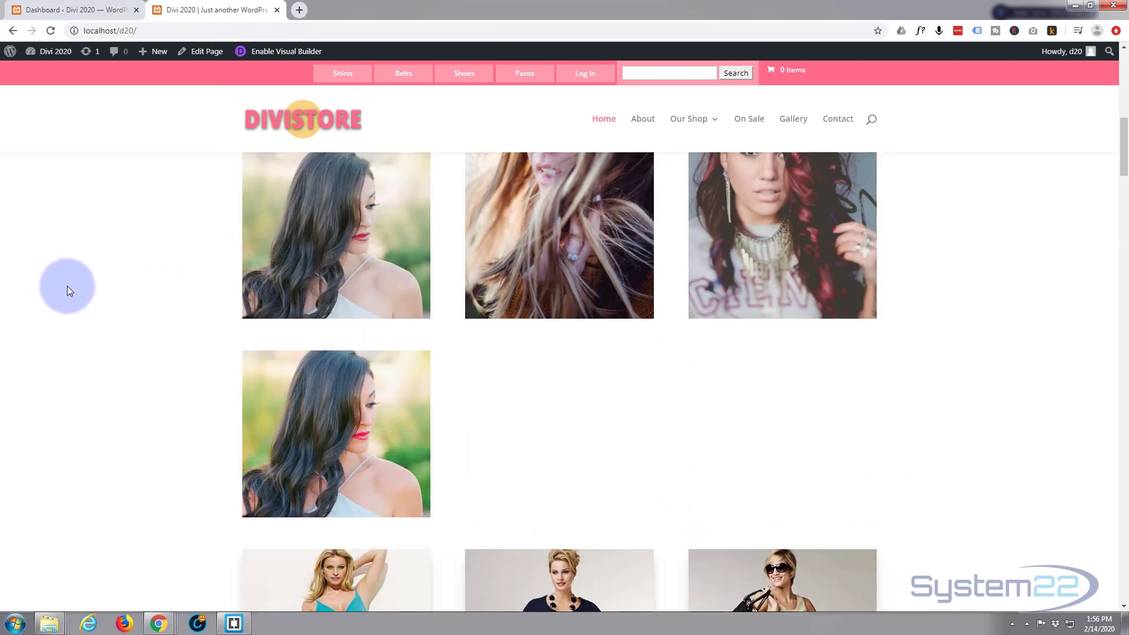
pyautogui.moveTo(294, 455)
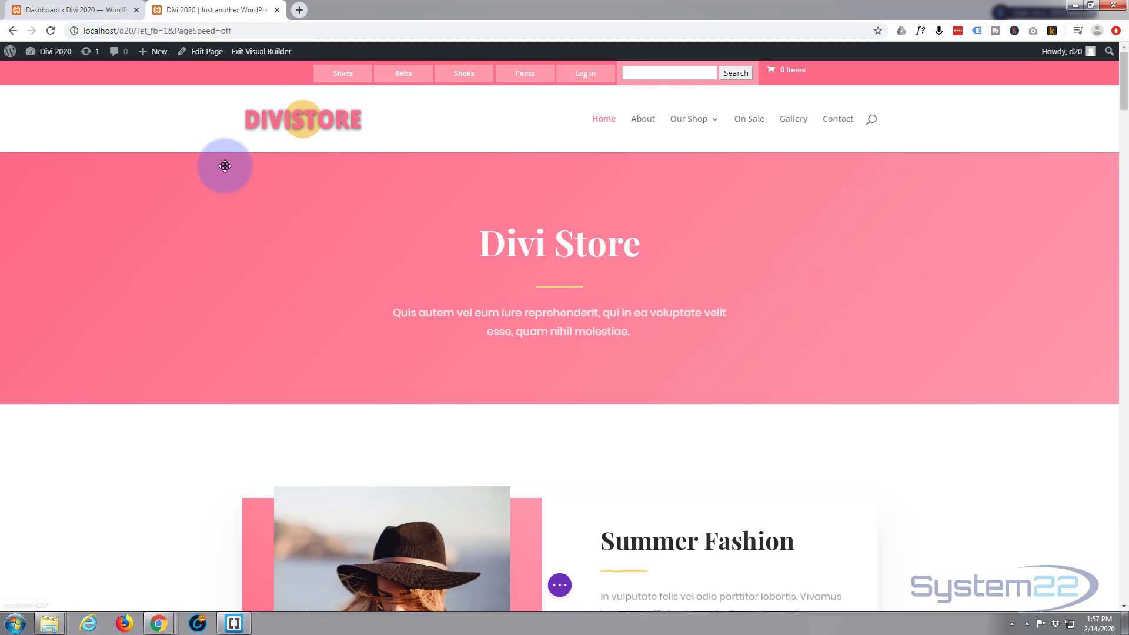
# Open the Call To Action module's settings in the new image box and set the body text's hover color to white.
pyautogui.scroll(-6, 225, 167)
pyautogui.scroll(-6, 217, 202)
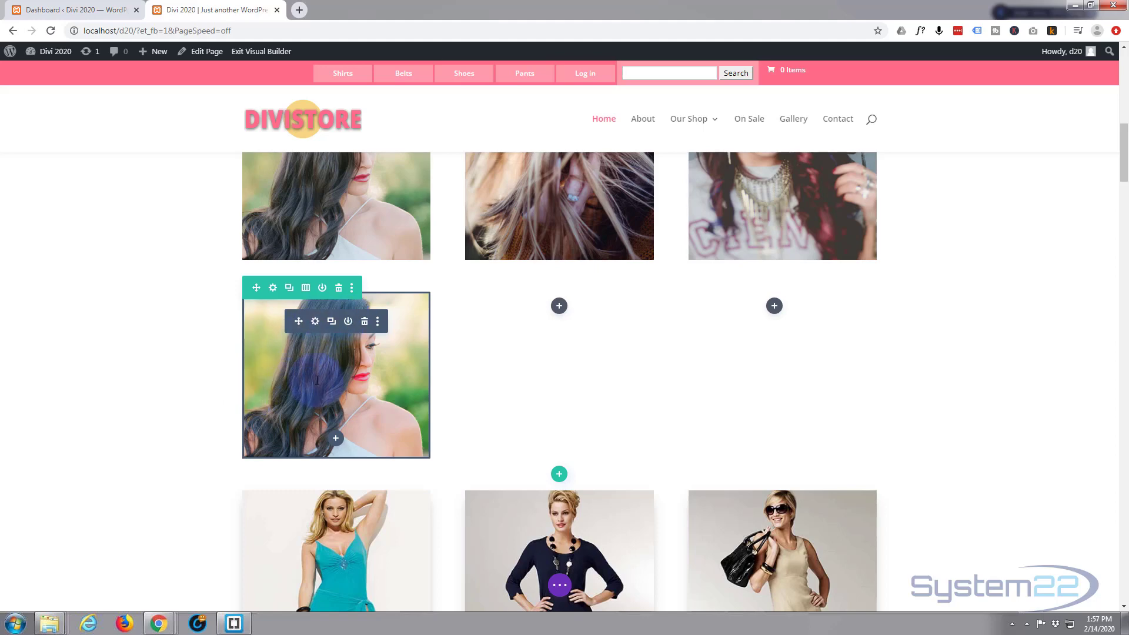
pyautogui.click(315, 321)
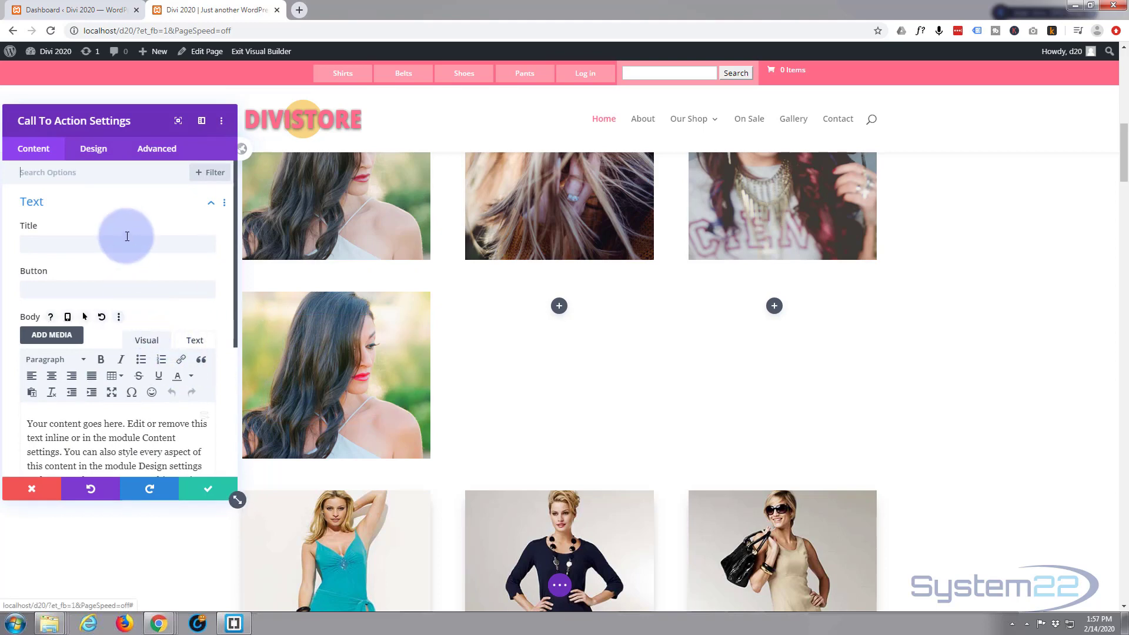
pyautogui.click(101, 151)
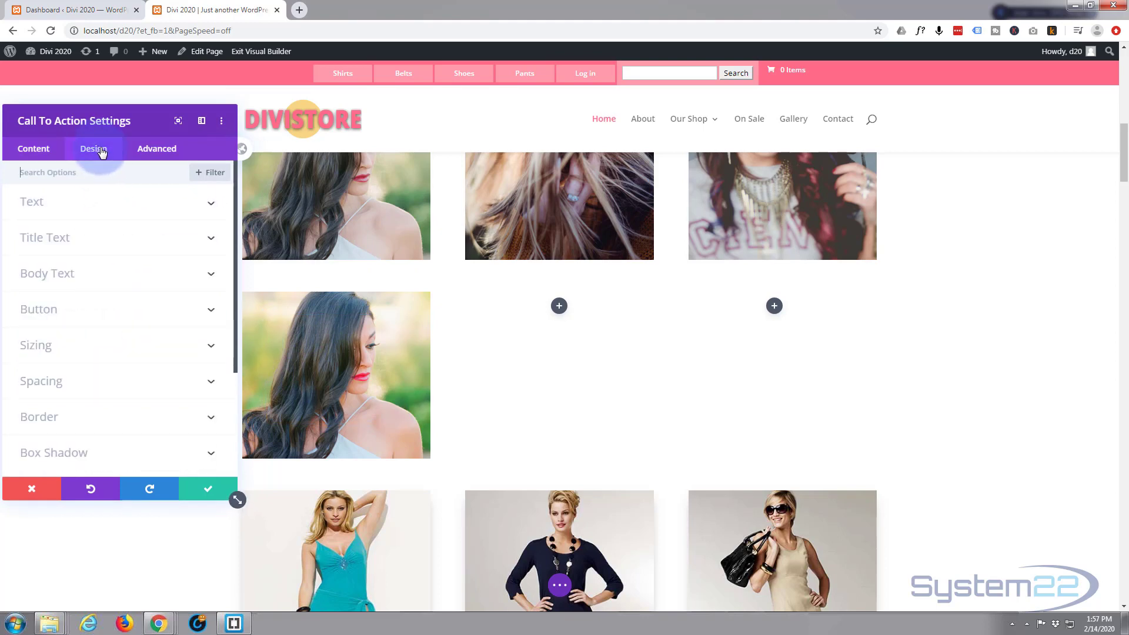
pyautogui.click(100, 241)
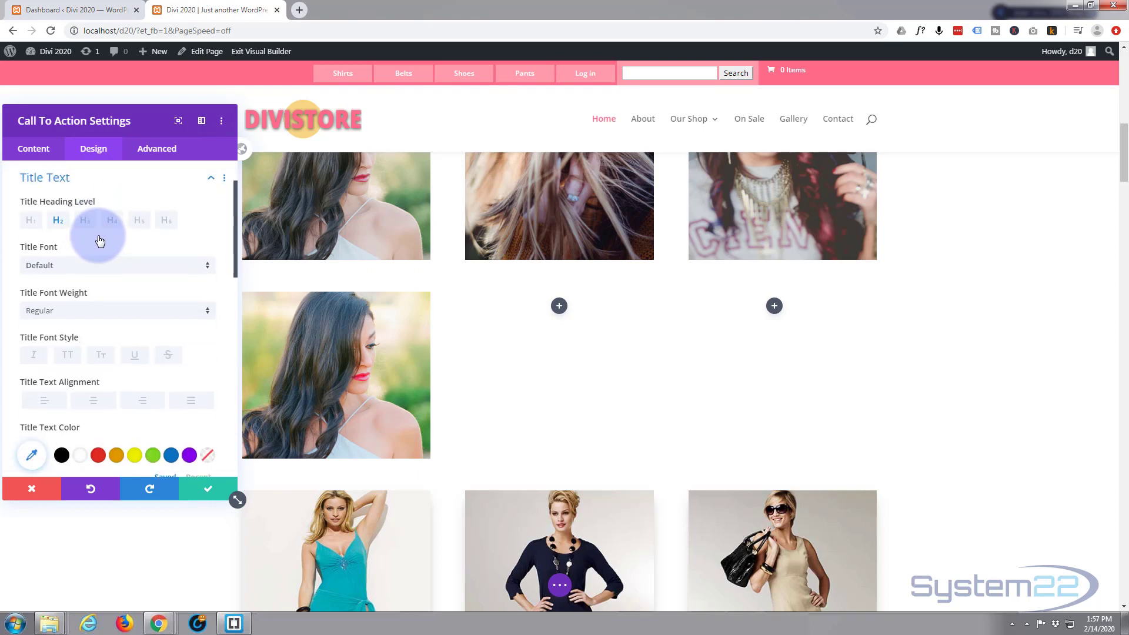
pyautogui.click(138, 181)
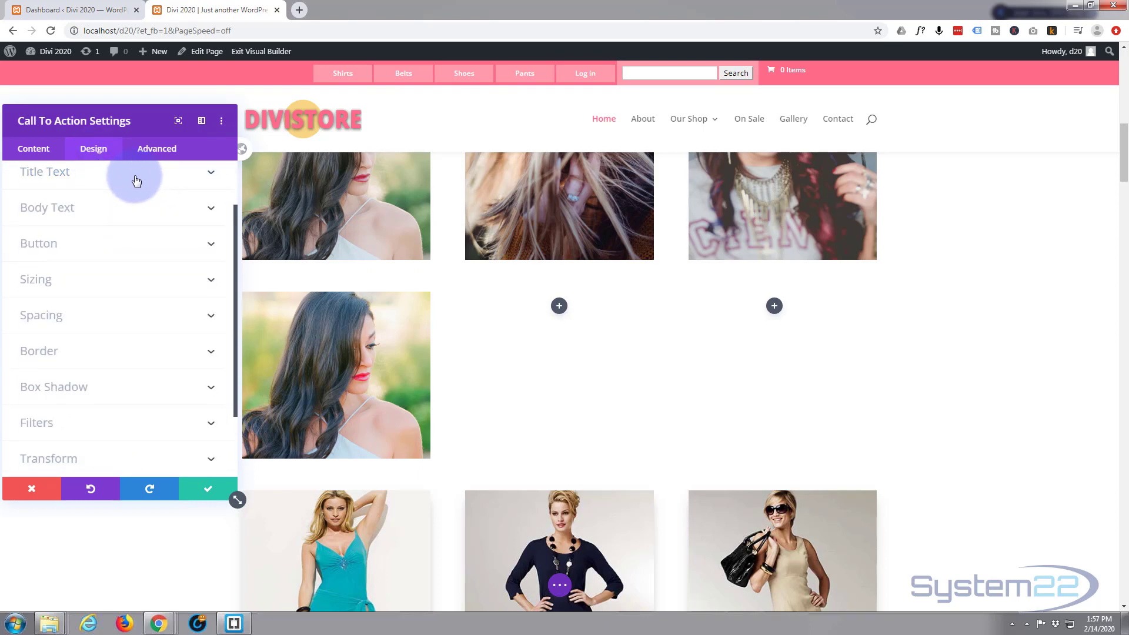
pyautogui.click(107, 219)
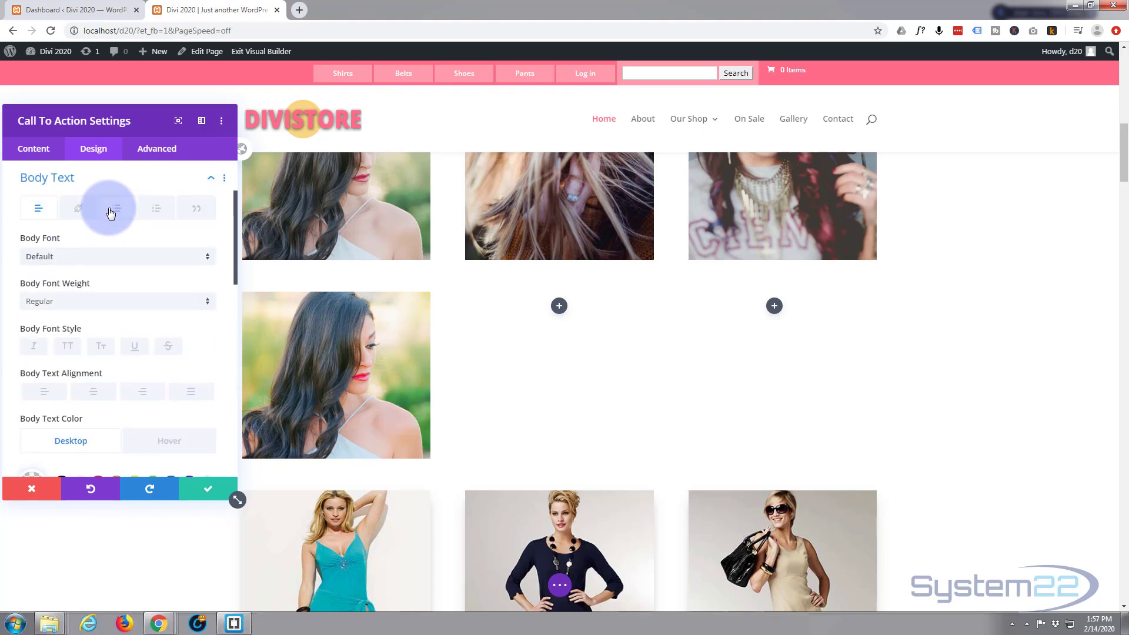
pyautogui.scroll(-3, 80, 303)
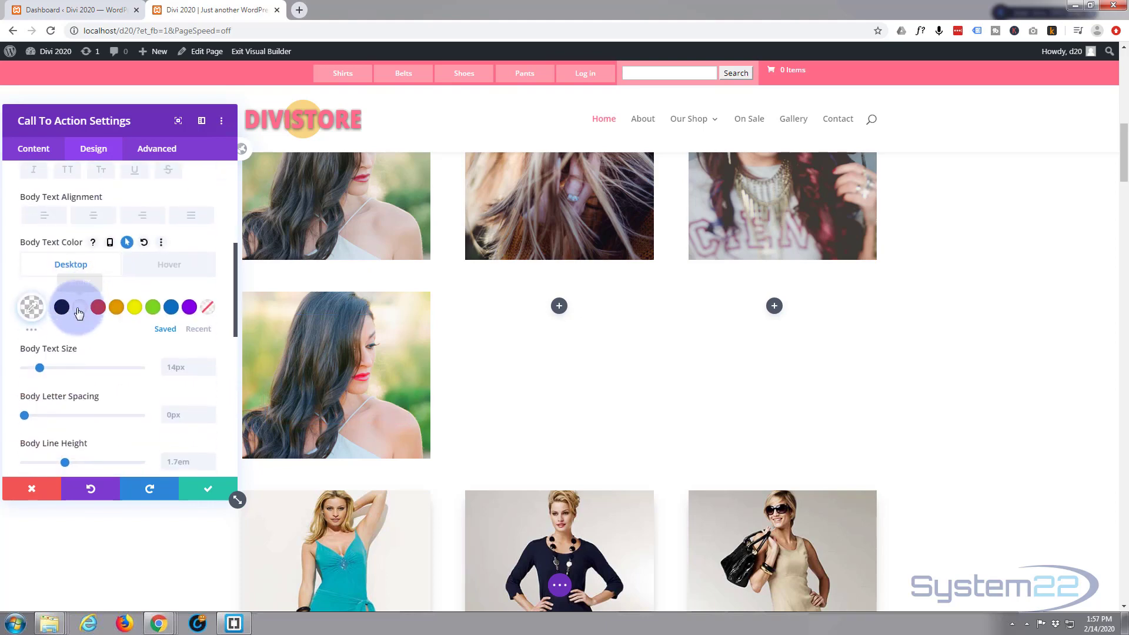
pyautogui.click(165, 267)
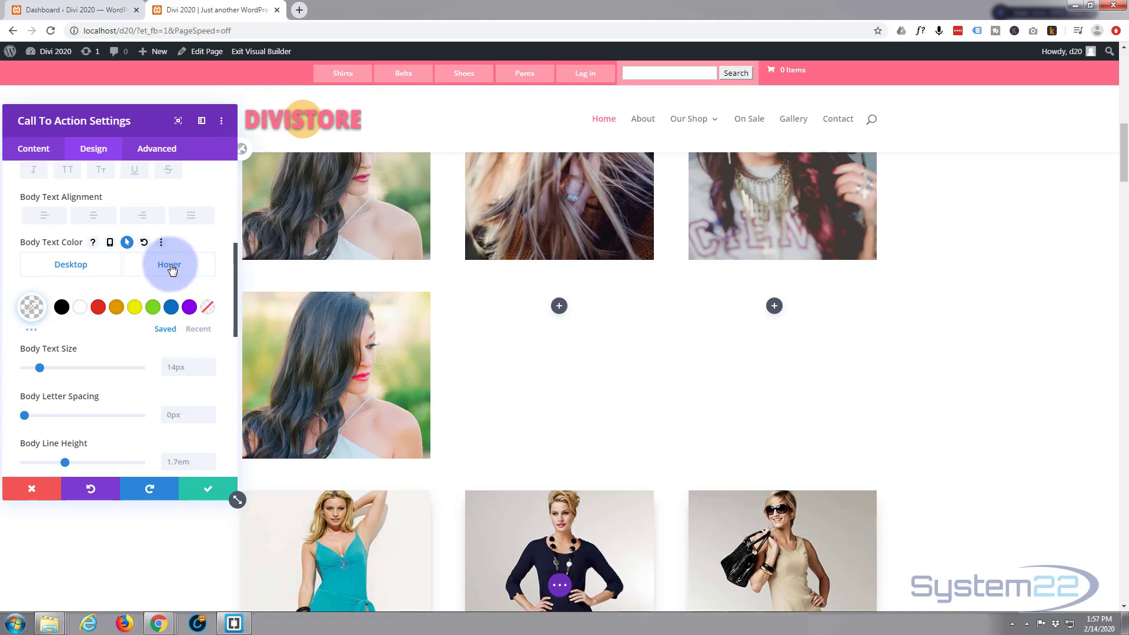
pyautogui.click(79, 306)
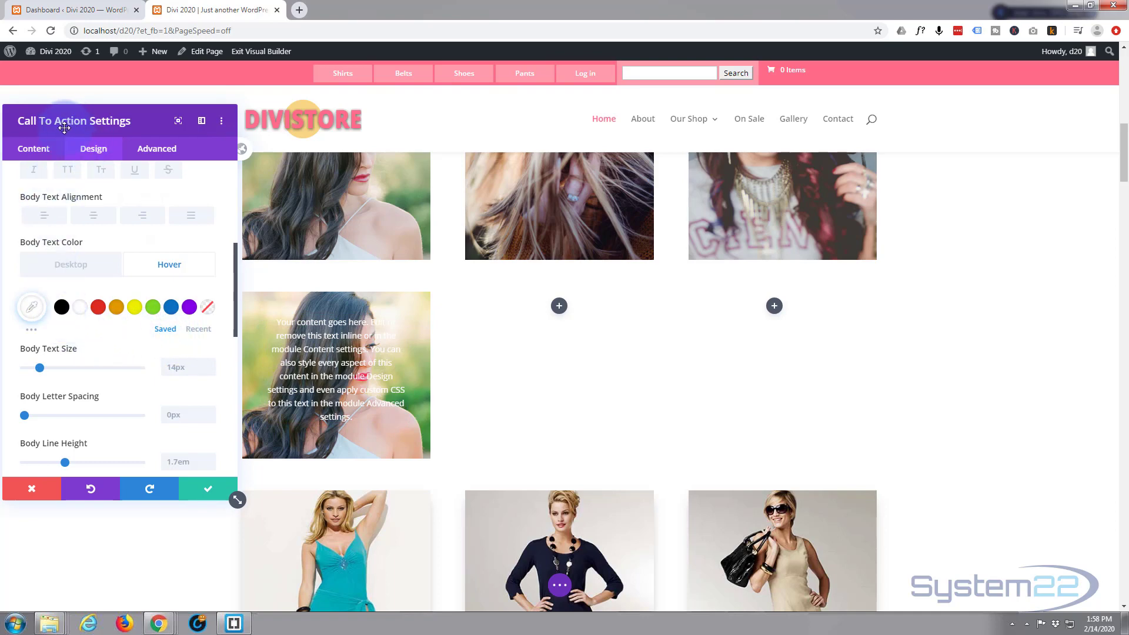
# Give the Call To Action module a semi-transparent black background, rgba(0,0,0,0.25), and save the module settings.
pyautogui.click(37, 151)
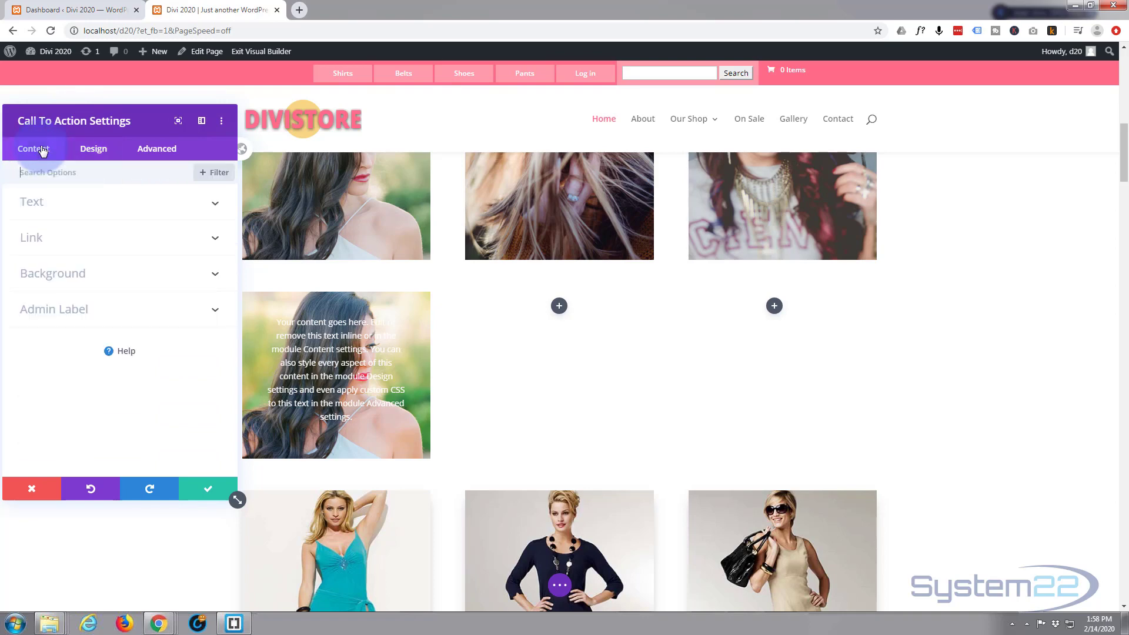
pyautogui.click(122, 279)
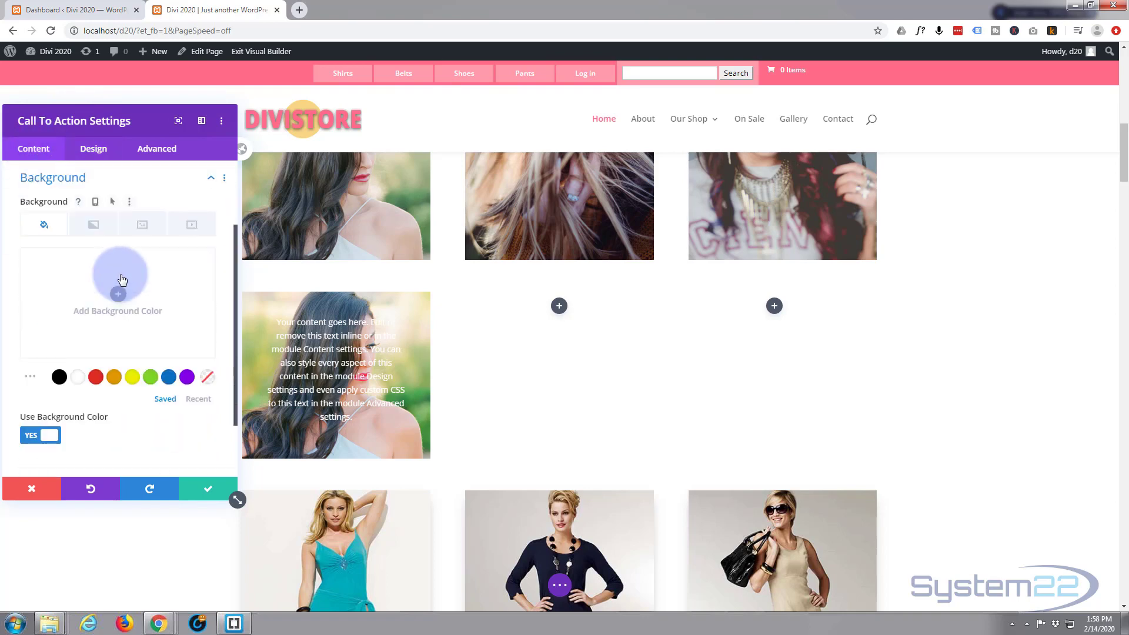
pyautogui.click(59, 379)
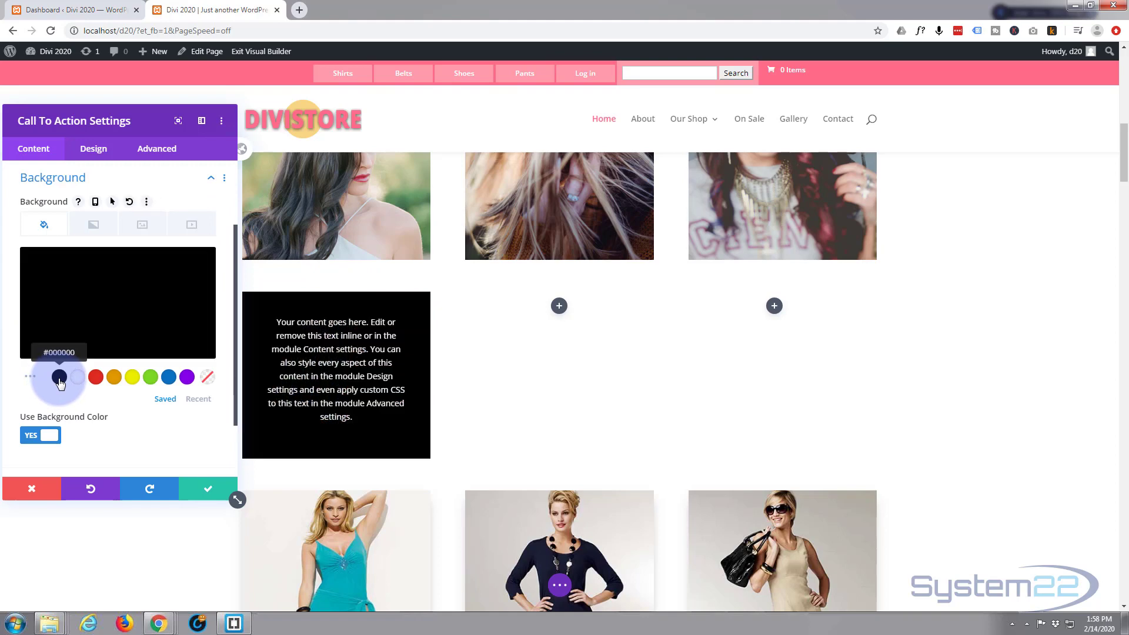
pyautogui.click(97, 310)
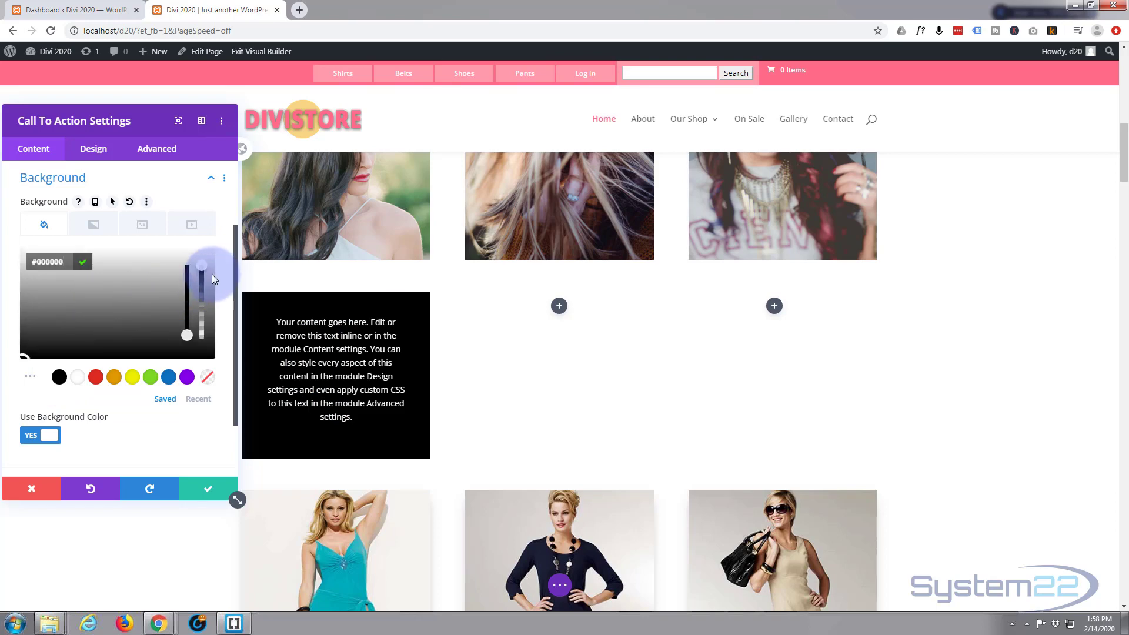
pyautogui.moveTo(202, 271); pyautogui.dragTo(201, 331)
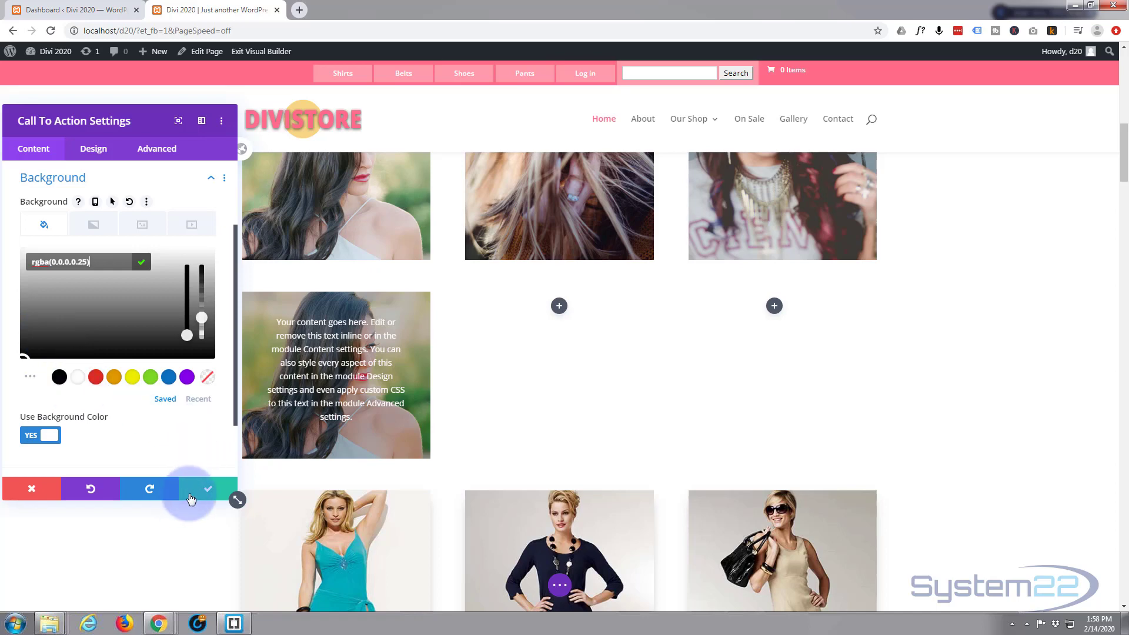
pyautogui.click(208, 492)
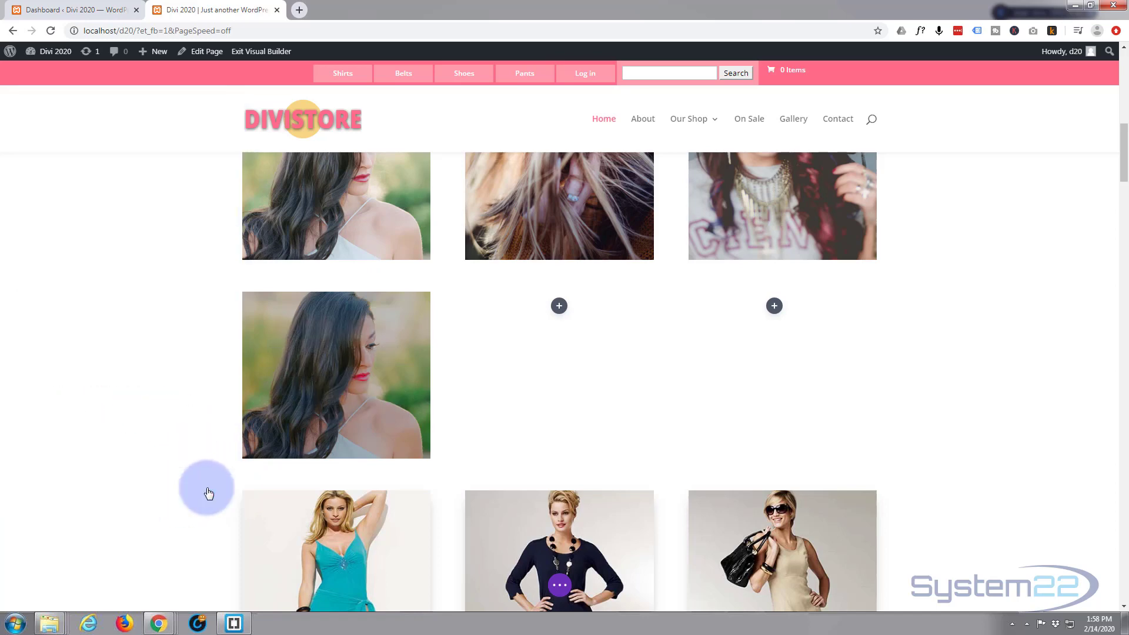
# Save the page with the dark overlay and leave the Visual Builder.
pyautogui.click(559, 584)
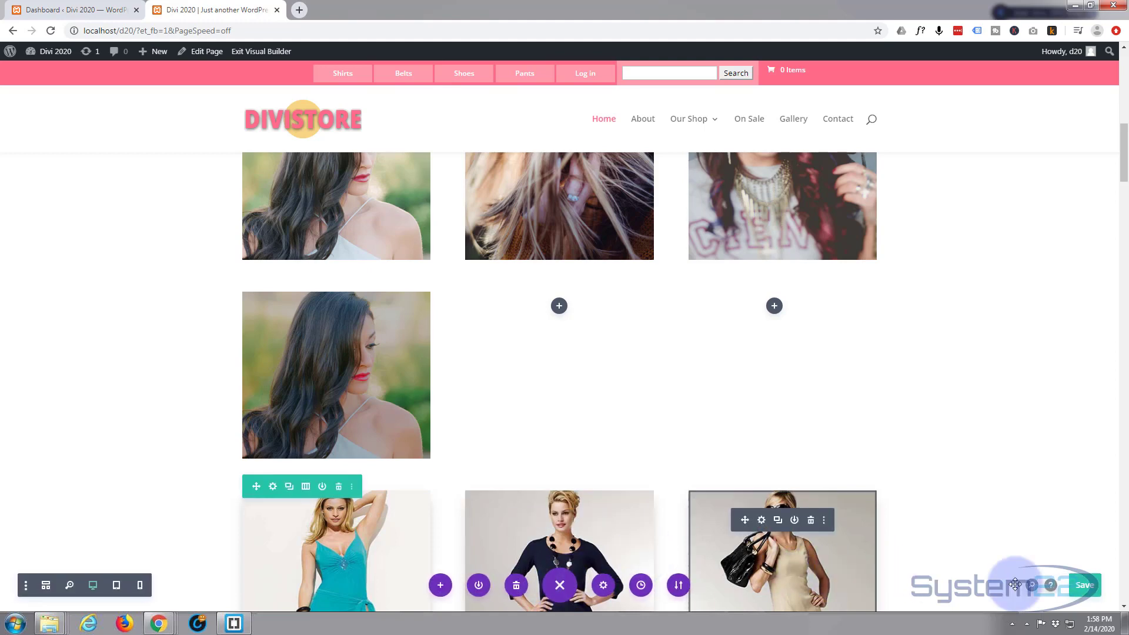
pyautogui.click(1093, 586)
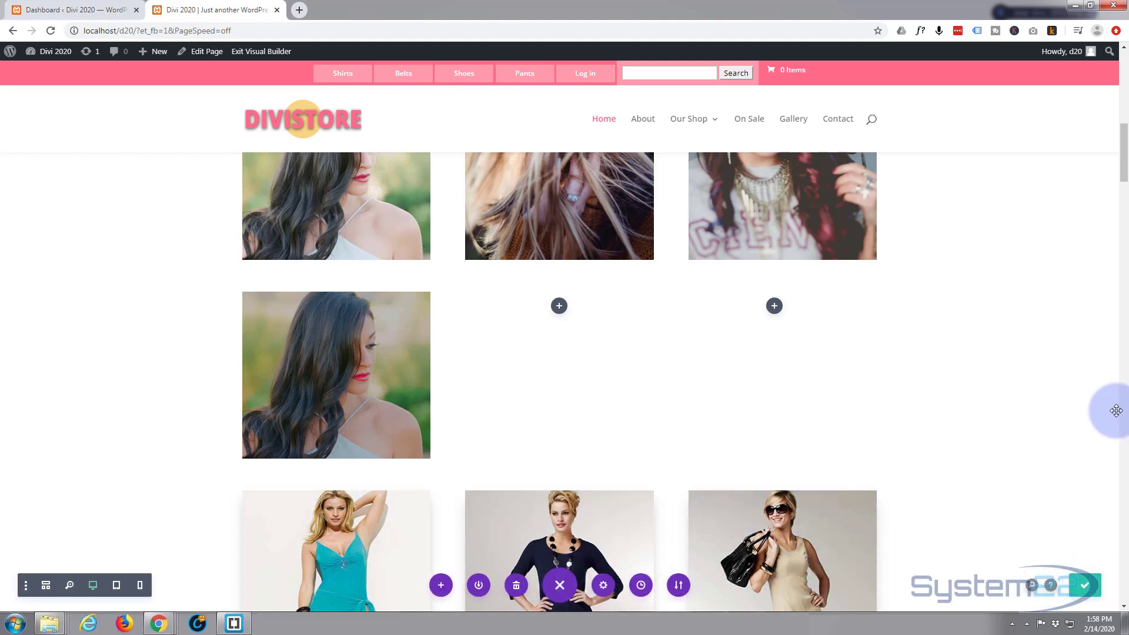
pyautogui.click(245, 50)
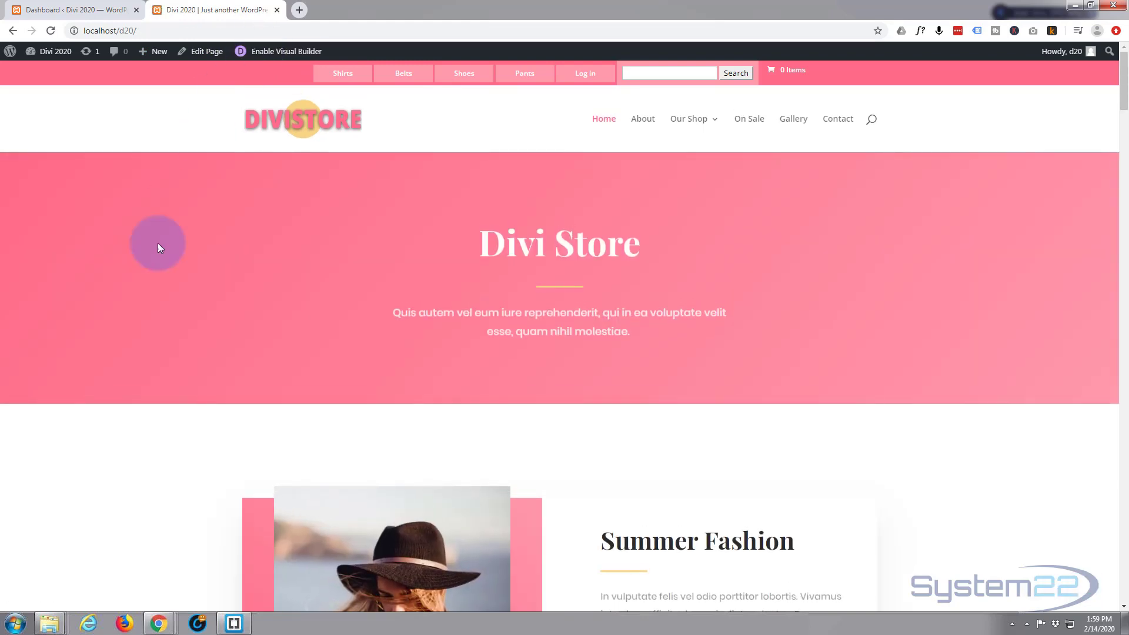
# Examine the overlay and text reveal on hover for the new image box on the live page.
pyautogui.scroll(-5, 151, 274)
pyautogui.scroll(-7, 152, 272)
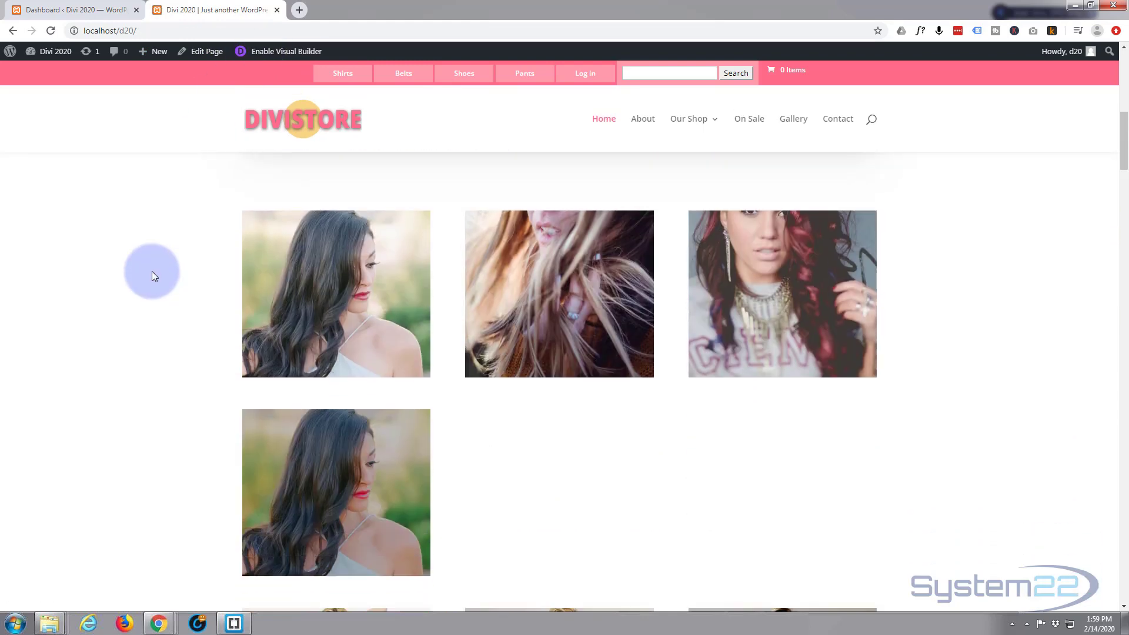
pyautogui.moveTo(351, 379)
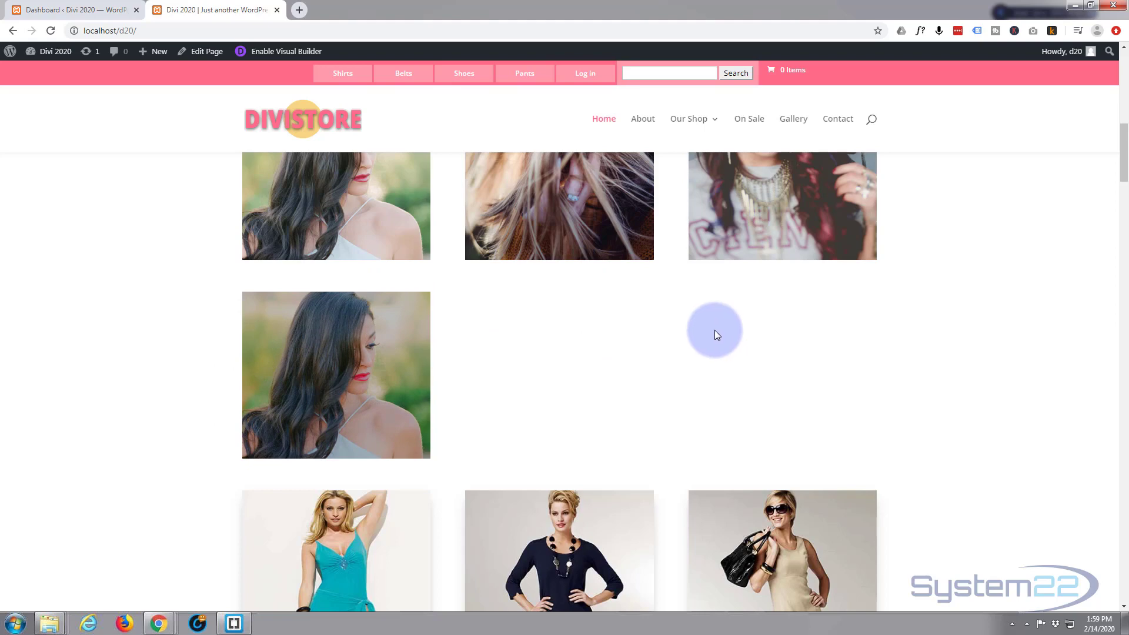
# Reopen the page in the Visual Builder and go to the row with the new image box.
pyautogui.click(290, 54)
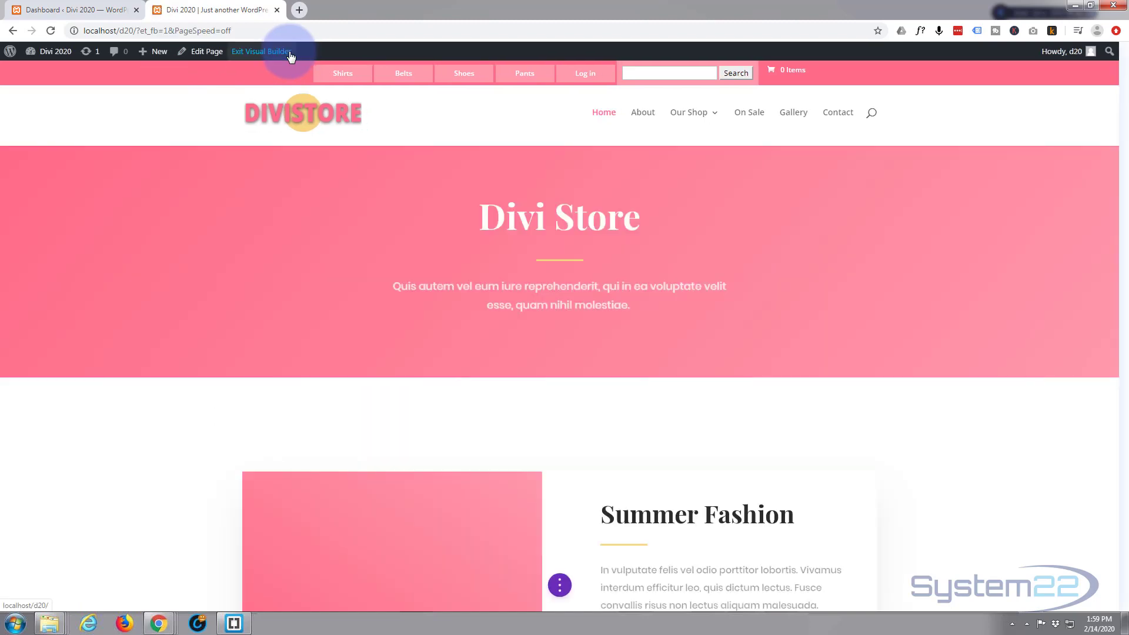
pyautogui.scroll(-2, 226, 286)
pyautogui.scroll(-7, 225, 287)
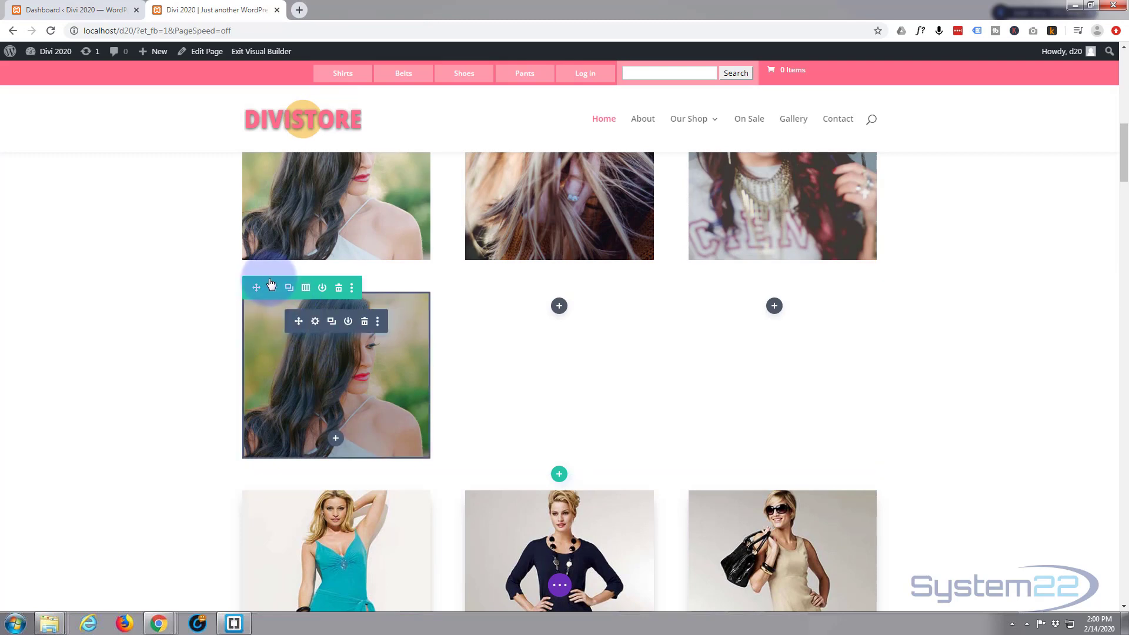
pyautogui.click(315, 322)
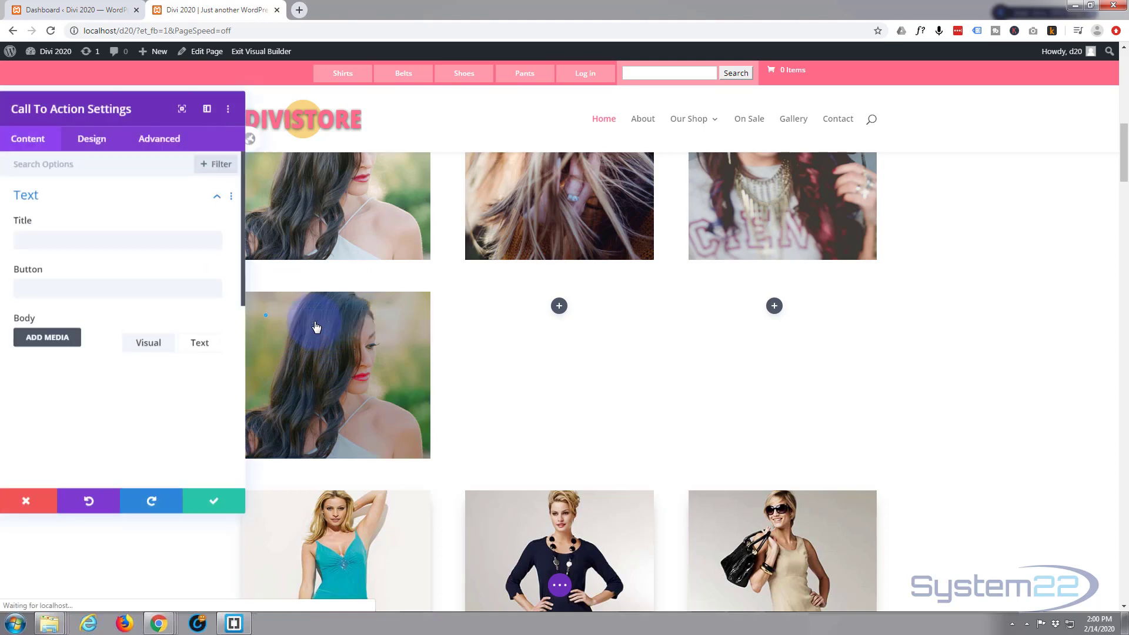
pyautogui.click(98, 151)
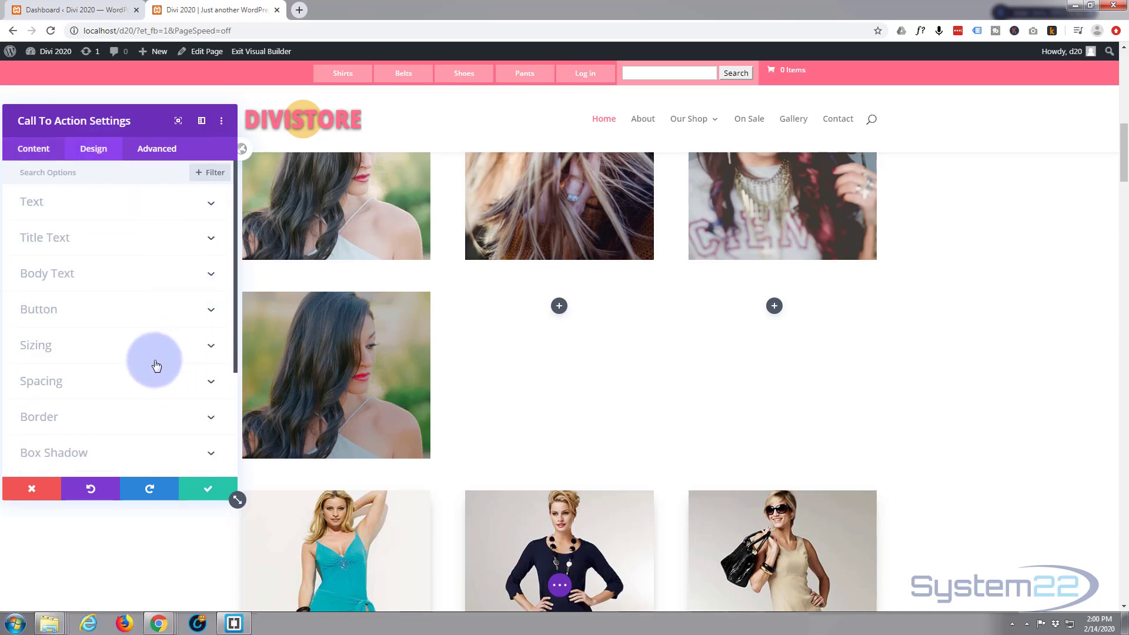
pyautogui.click(136, 352)
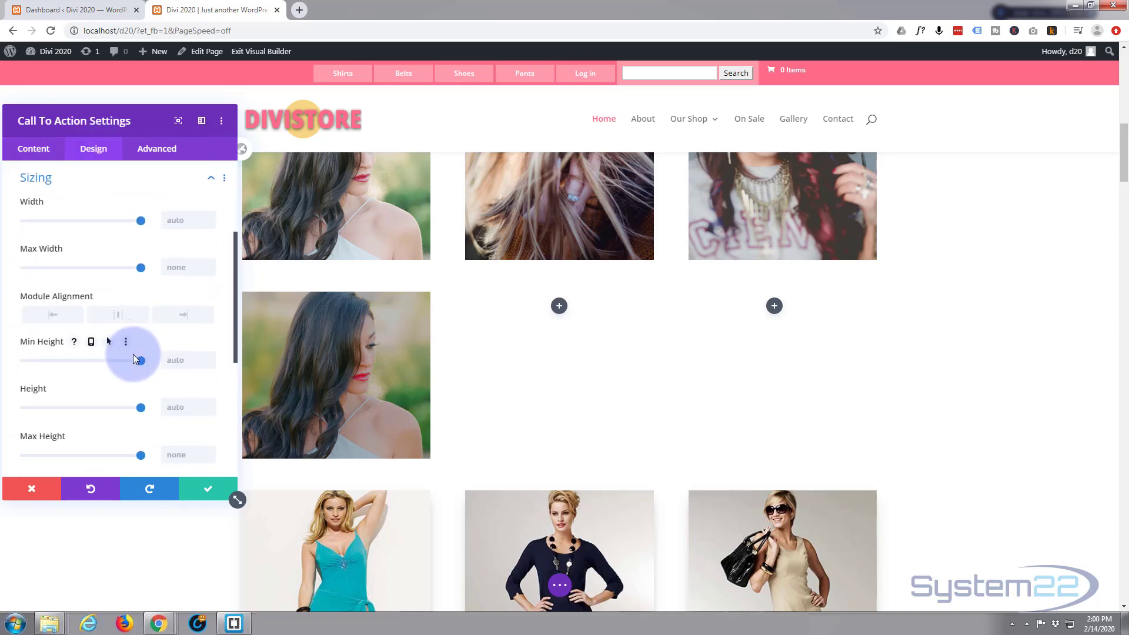
pyautogui.scroll(-1, 103, 369)
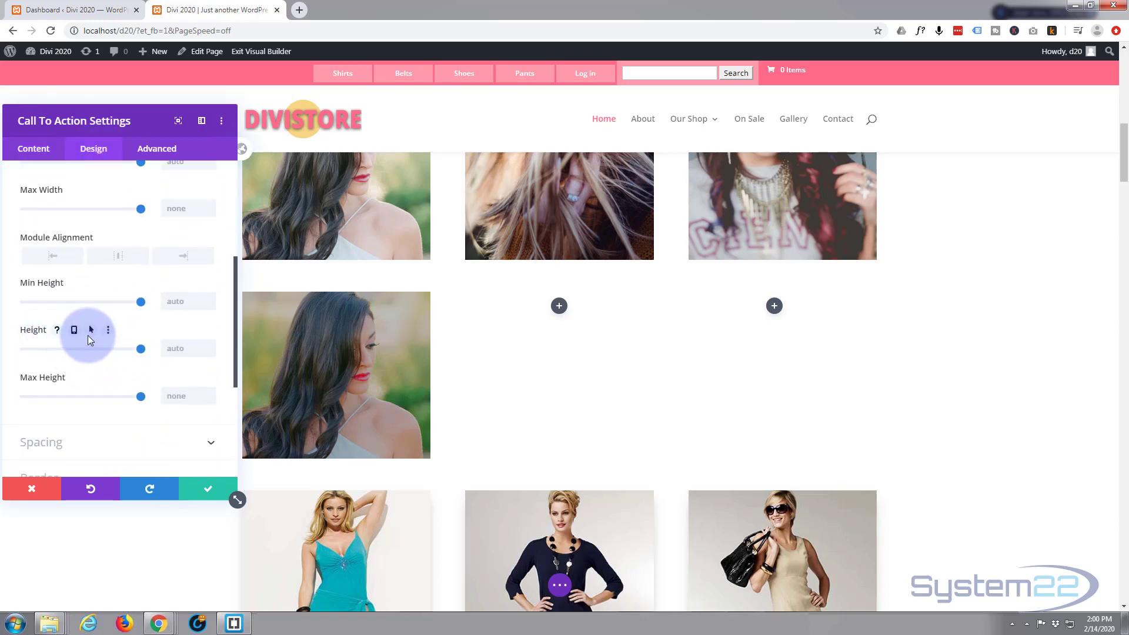
pyautogui.click(183, 347)
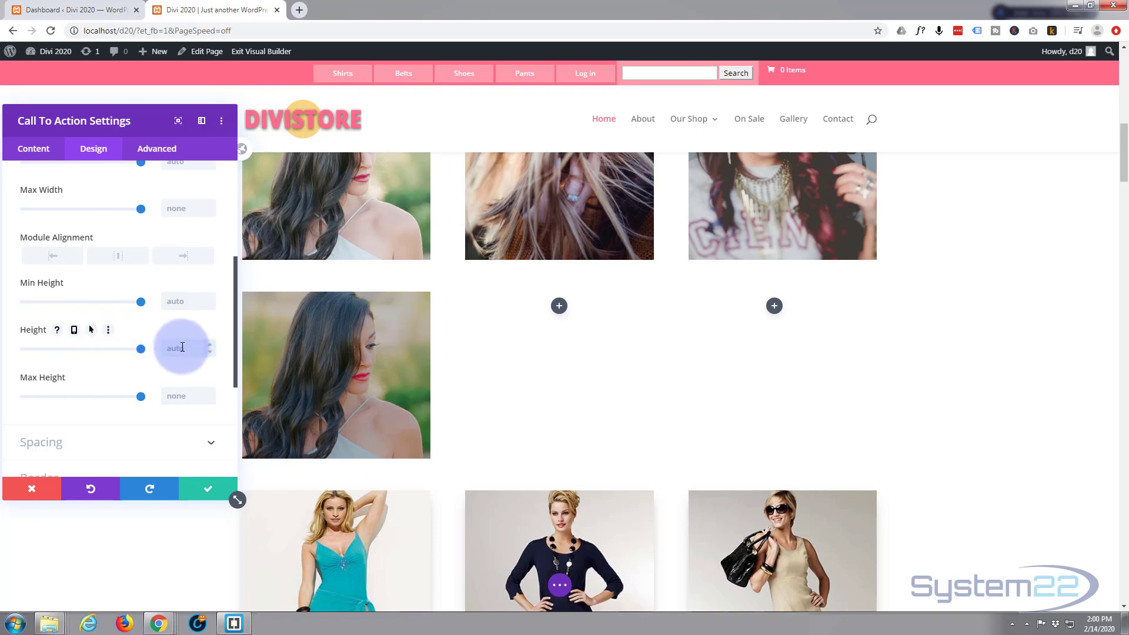
pyautogui.click(81, 362)
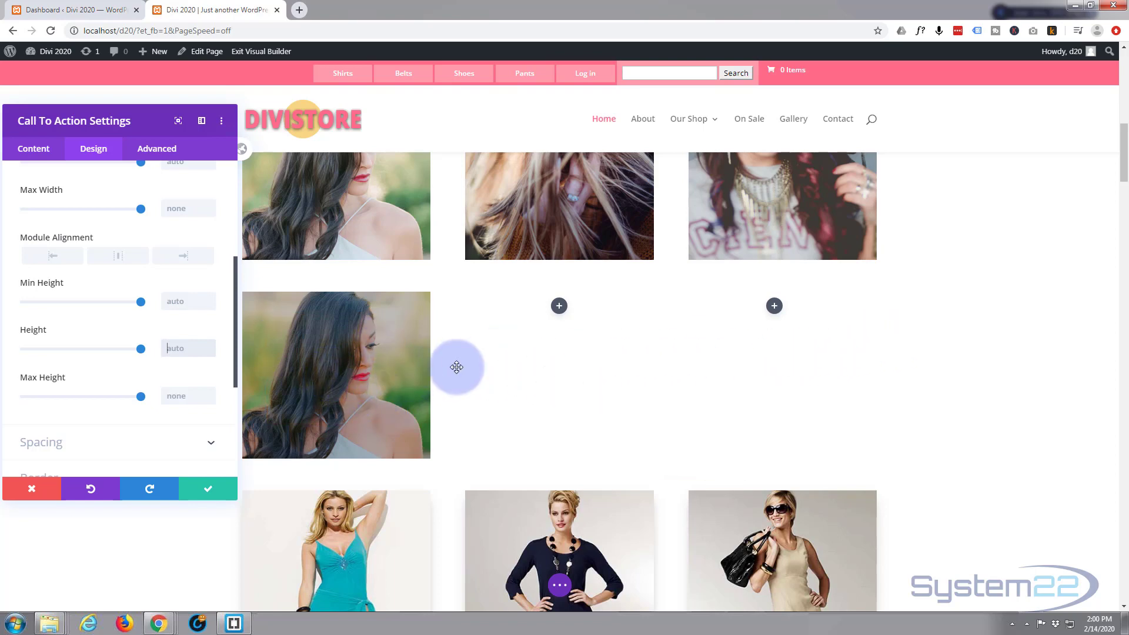
pyautogui.click(30, 489)
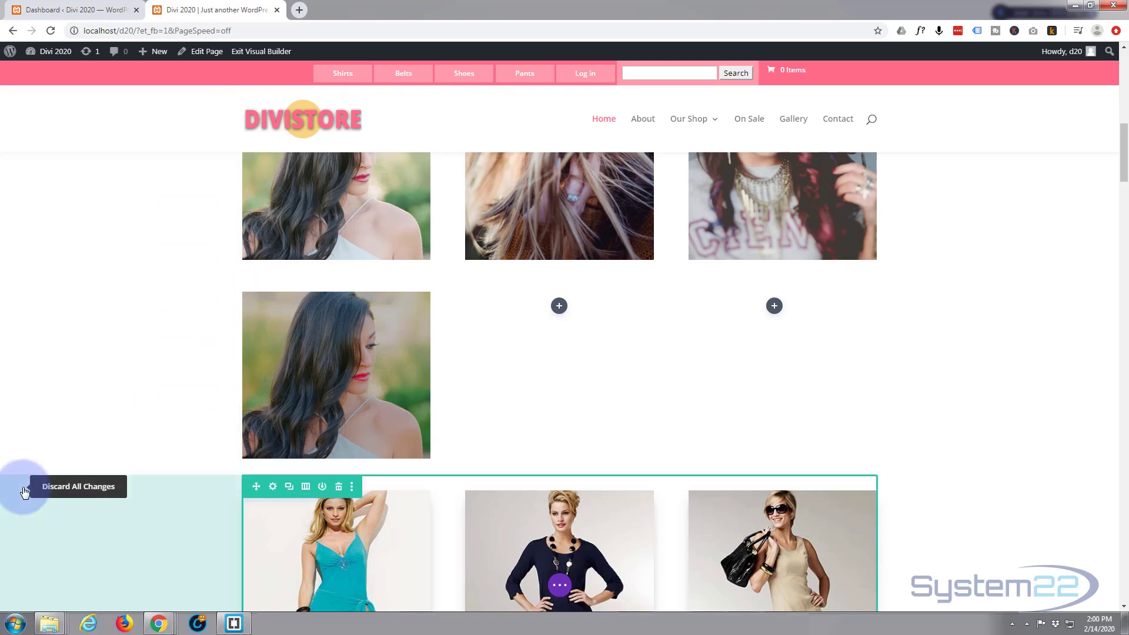